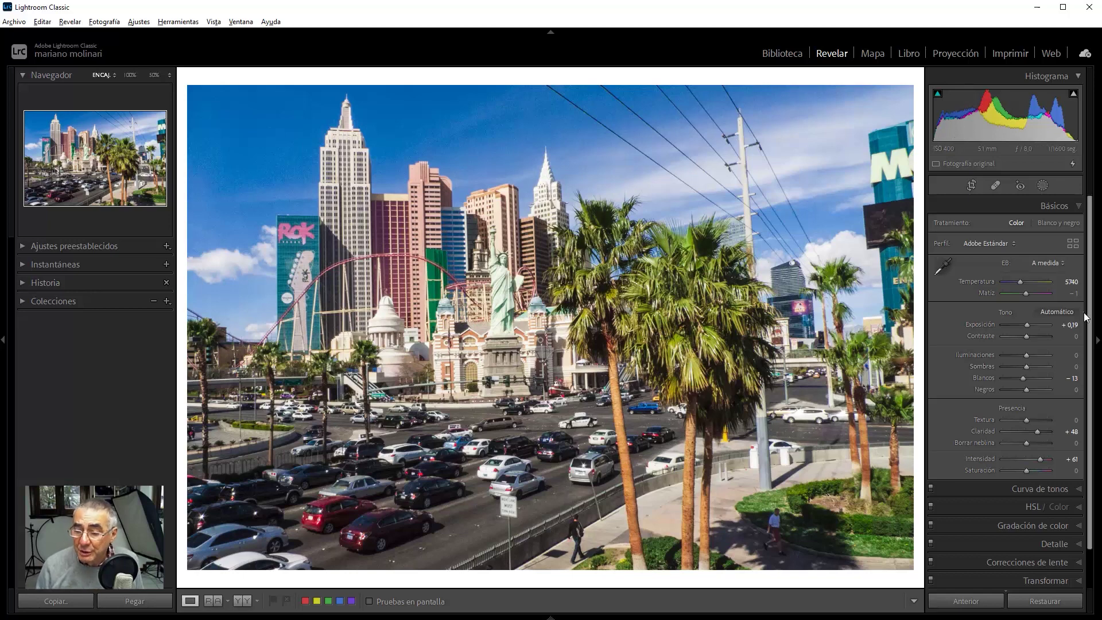
Step: Set Treatment to Blanco y negro and expand the B&W mix, testing and undoing a Verde change
{"action": "left_click", "coordinate": [1060, 222]}
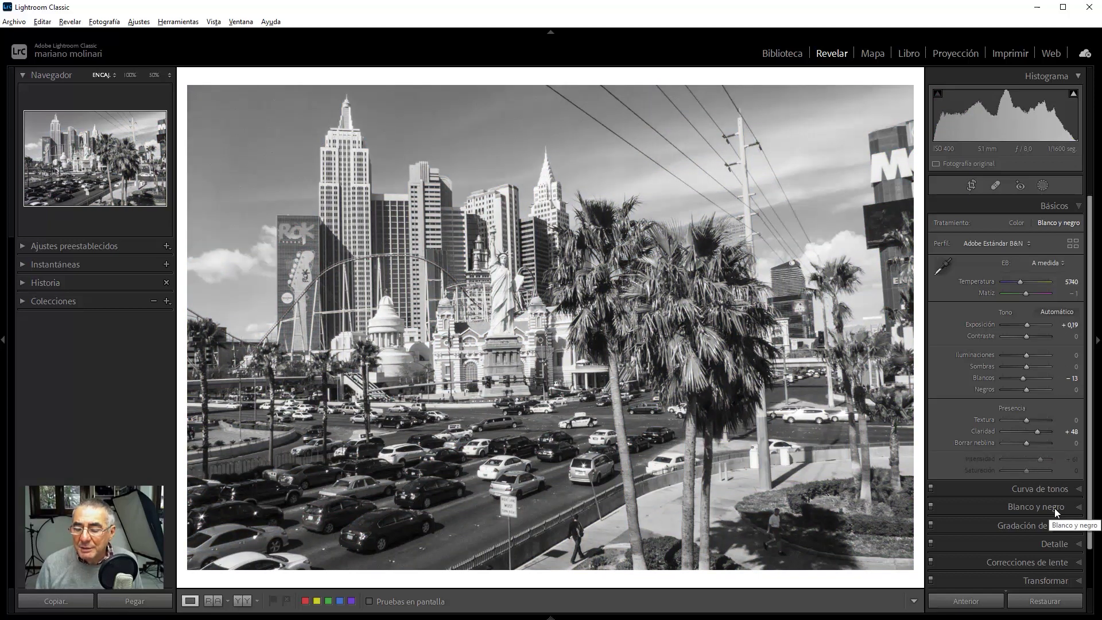
{"action": "left_click", "coordinate": [1055, 508]}
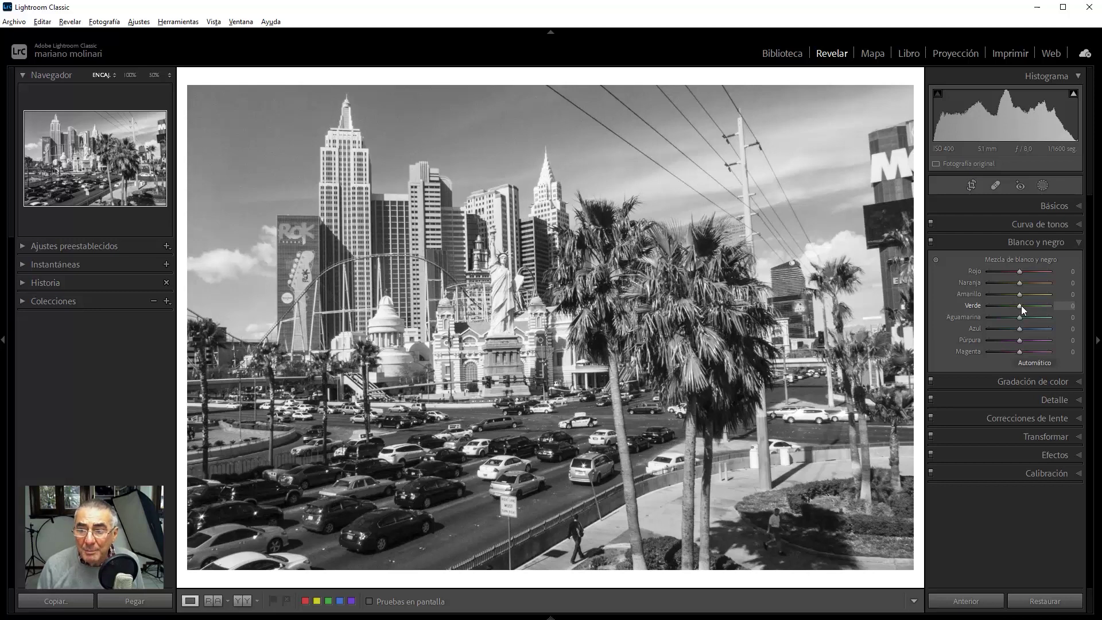
{"action": "left_click_drag", "start_coordinate": [1018, 305], "coordinate": [1002, 325]}
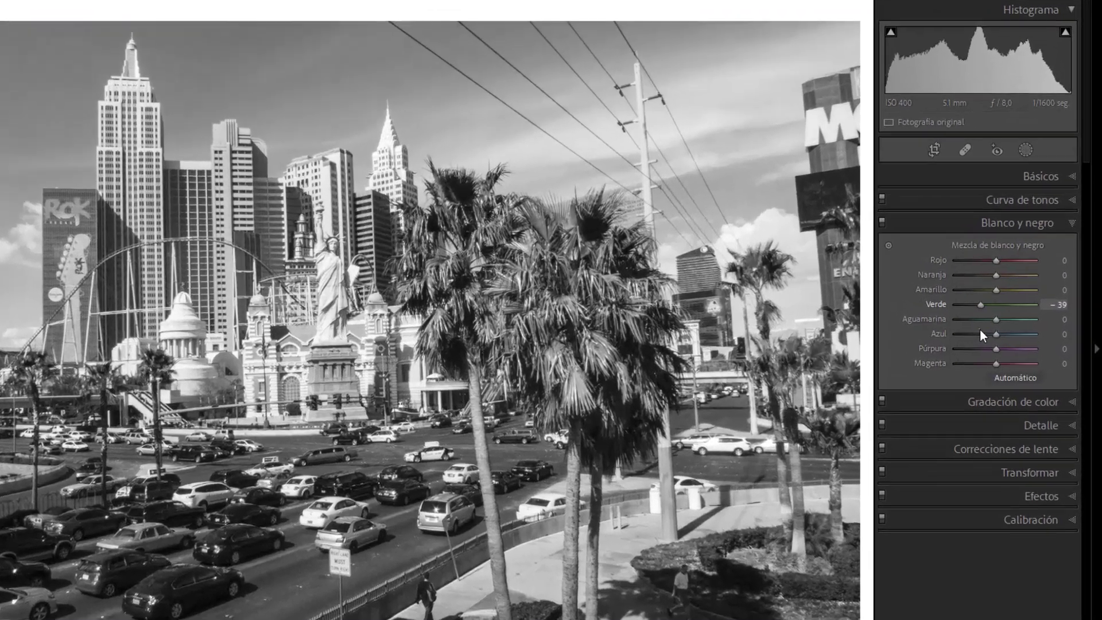
{"action": "key", "text": "ctrl+z"}
{"action": "key", "text": "ctrl+z"}
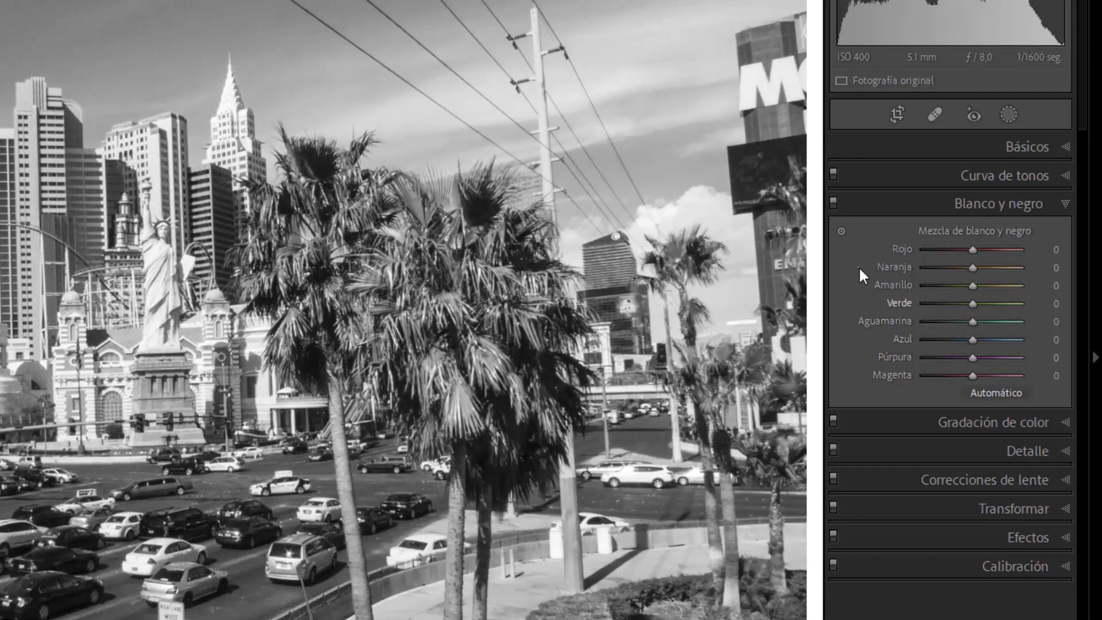
{"action": "left_click", "coordinate": [841, 233]}
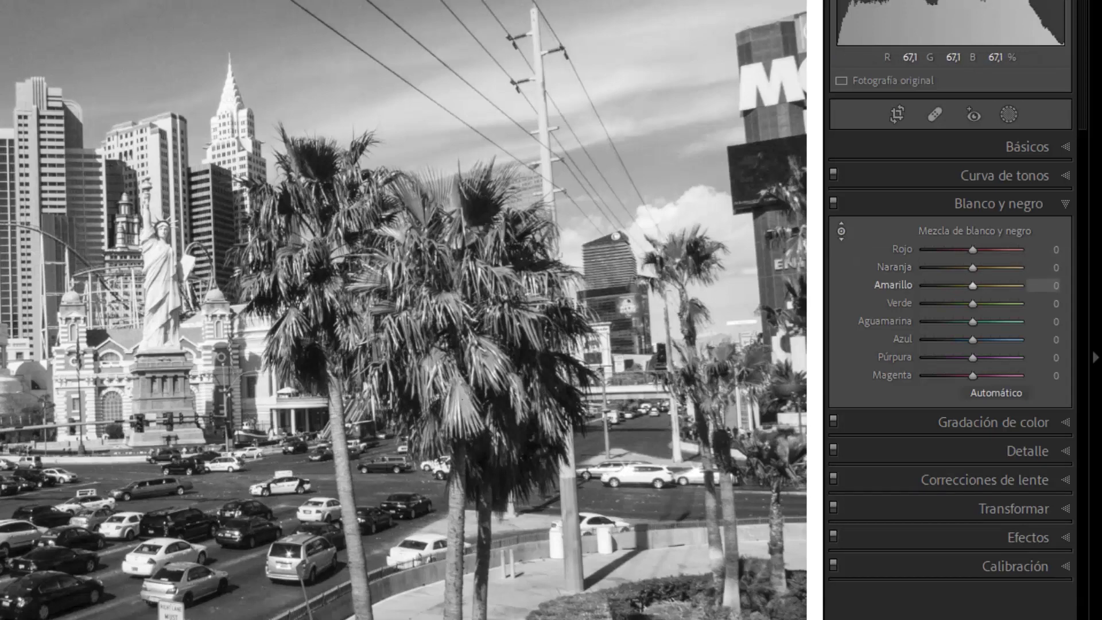
Step: Drag on the palms and warm areas to set Amarillo −60, Rojo +79 and Naranja +98
{"action": "left_click_drag", "start_coordinate": [424, 259], "coordinate": [425, 344]}
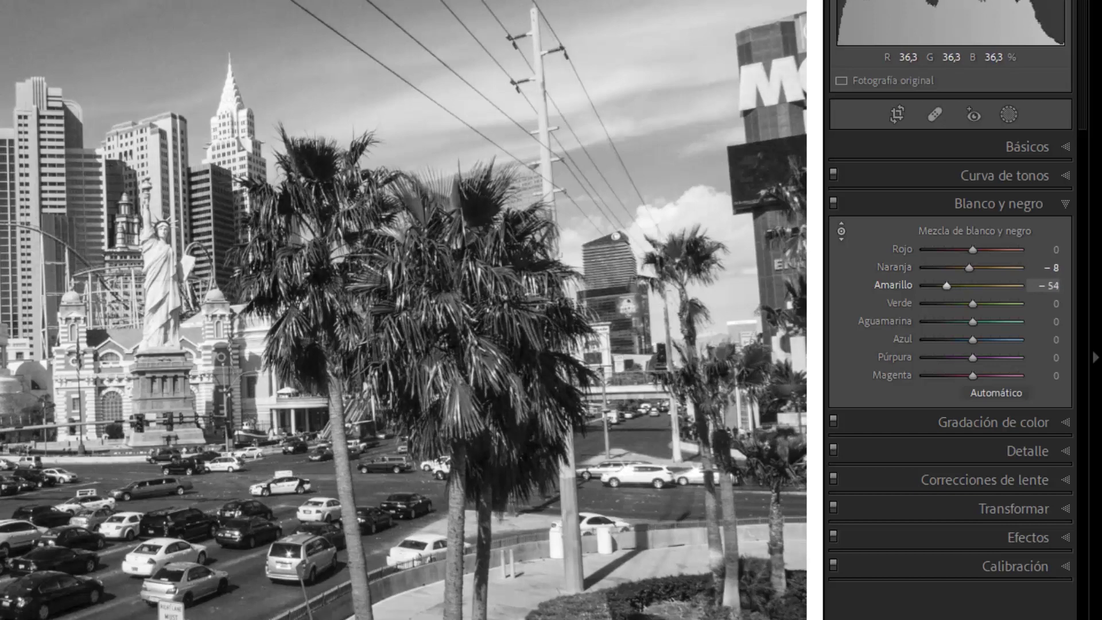
{"action": "mouse_move", "coordinate": [425, 344]}
{"action": "left_mouse_down"}
{"action": "mouse_move", "coordinate": [425, 333]}
{"action": "mouse_move", "coordinate": [424, 345]}
{"action": "left_mouse_up"}
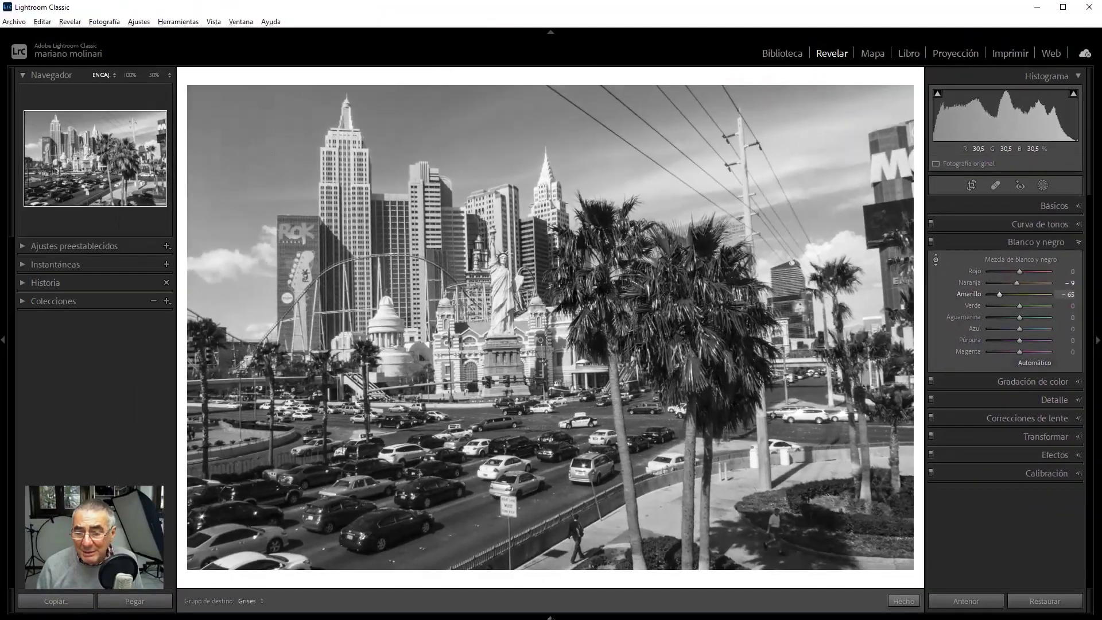
{"action": "left_click_drag", "start_coordinate": [692, 379], "coordinate": [692, 363]}
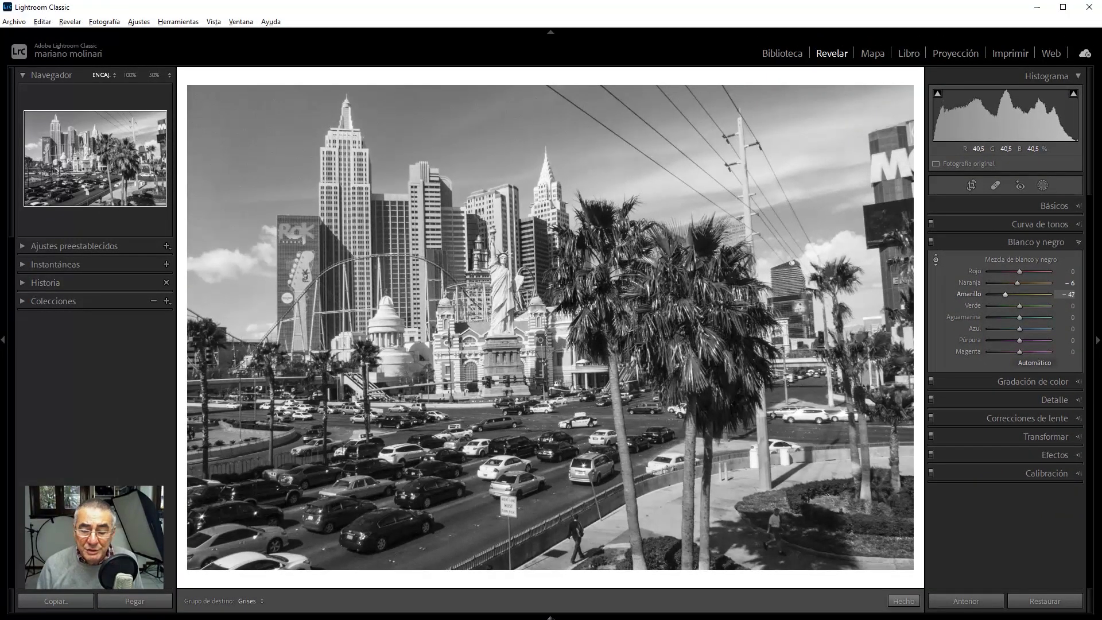
{"action": "left_click_drag", "start_coordinate": [693, 363], "coordinate": [695, 368]}
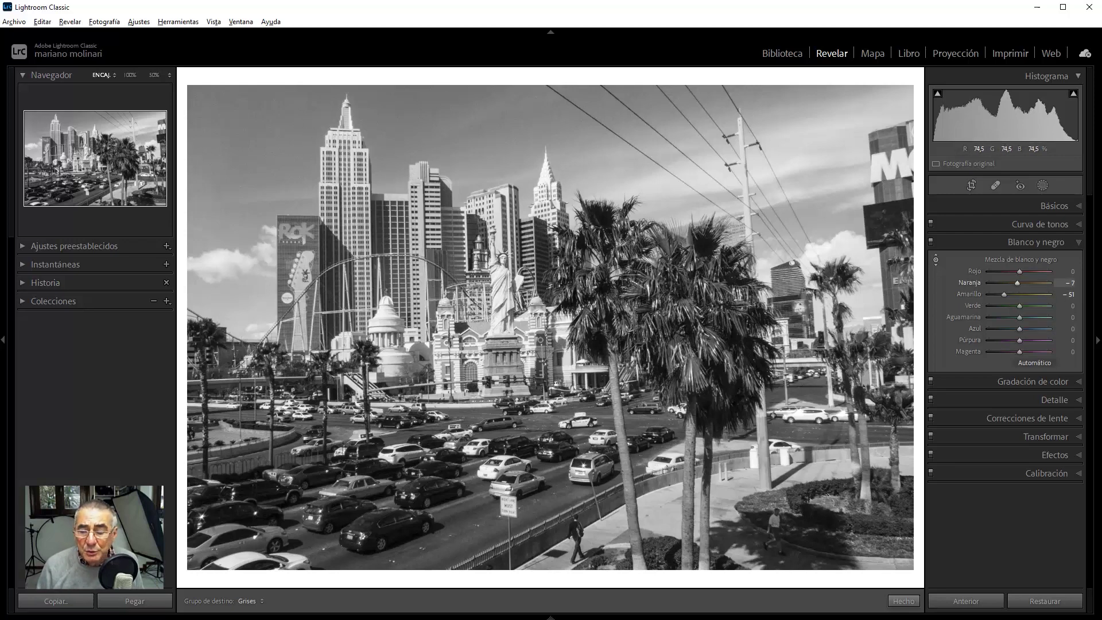
{"action": "left_click_drag", "start_coordinate": [419, 252], "coordinate": [419, 196]}
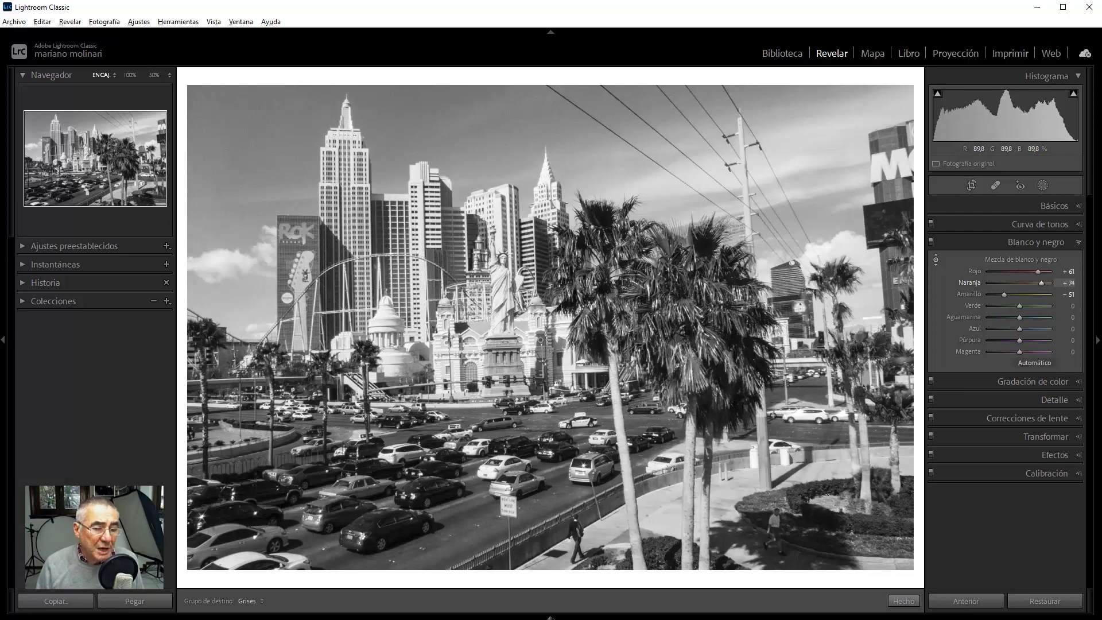
{"action": "left_click_drag", "start_coordinate": [419, 195], "coordinate": [419, 172]}
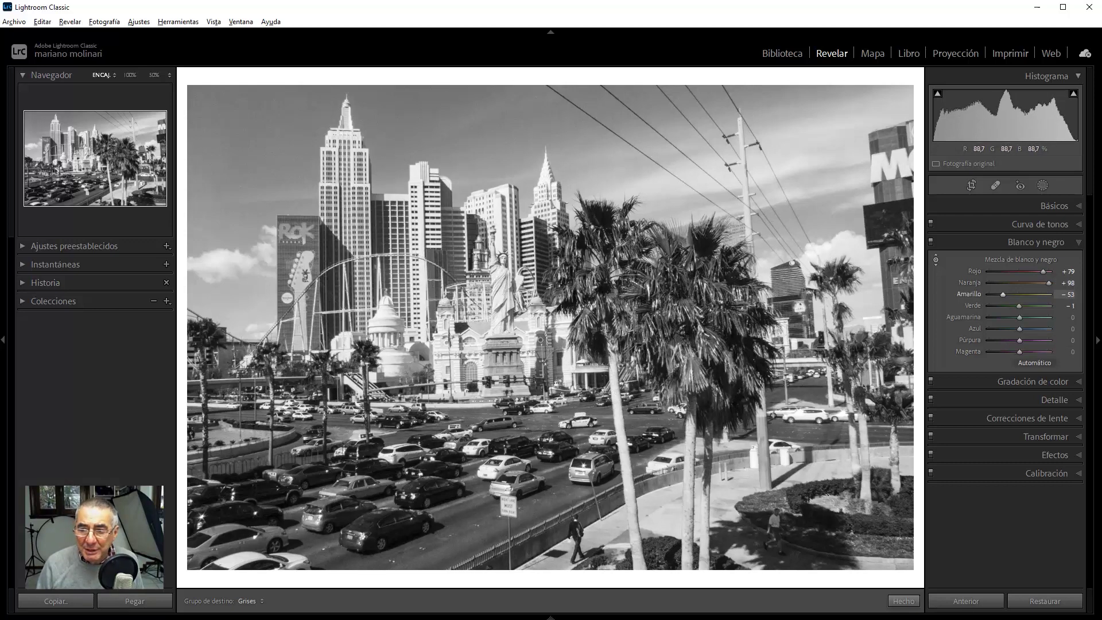
Step: Darken the palms' yellows and greens slightly, then try darkening Azul and reset it to 0
{"action": "mouse_move", "coordinate": [694, 373]}
{"action": "left_mouse_down"}
{"action": "mouse_move", "coordinate": [694, 384]}
{"action": "mouse_move", "coordinate": [707, 345]}
{"action": "left_mouse_up"}
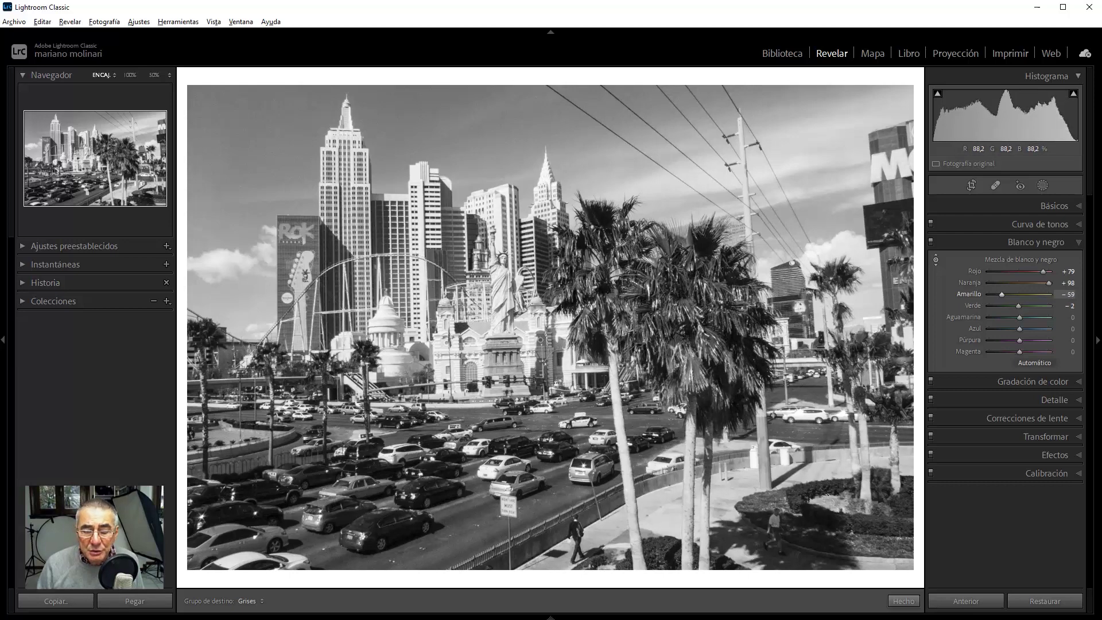
{"action": "left_click_drag", "start_coordinate": [707, 344], "coordinate": [707, 345]}
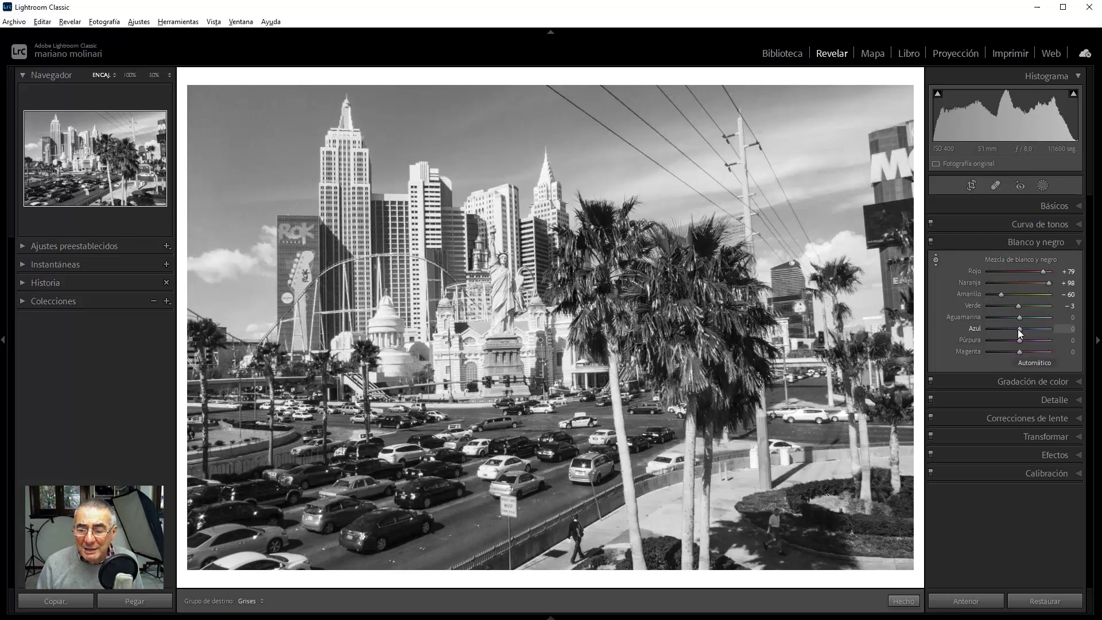
{"action": "left_click_drag", "start_coordinate": [1018, 329], "coordinate": [997, 327]}
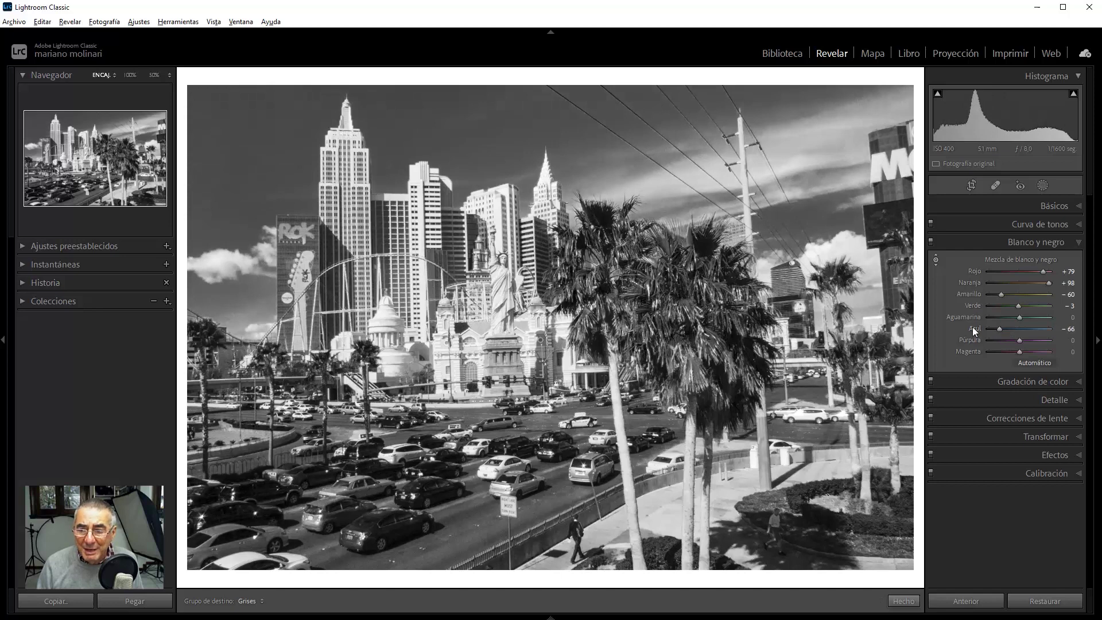
{"action": "double_click", "coordinate": [974, 328]}
Step: Darken the sky to Azul −85 and Aguamarina −66, lower Naranja to +33, then collapse the mix
{"action": "left_click", "coordinate": [936, 260]}
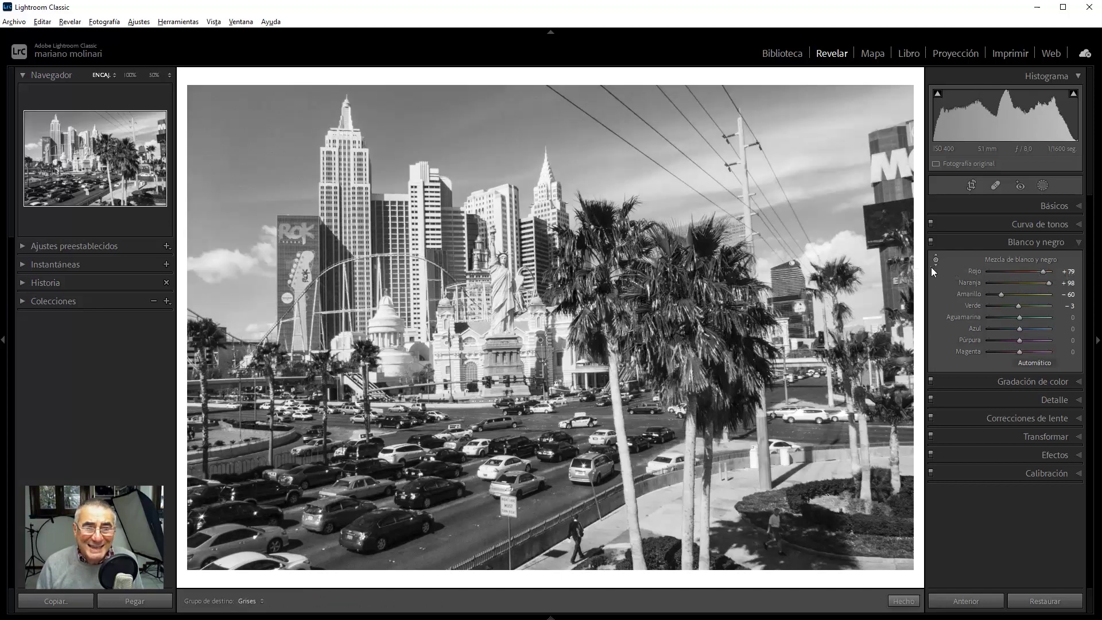
{"action": "left_click_drag", "start_coordinate": [408, 116], "coordinate": [408, 165]}
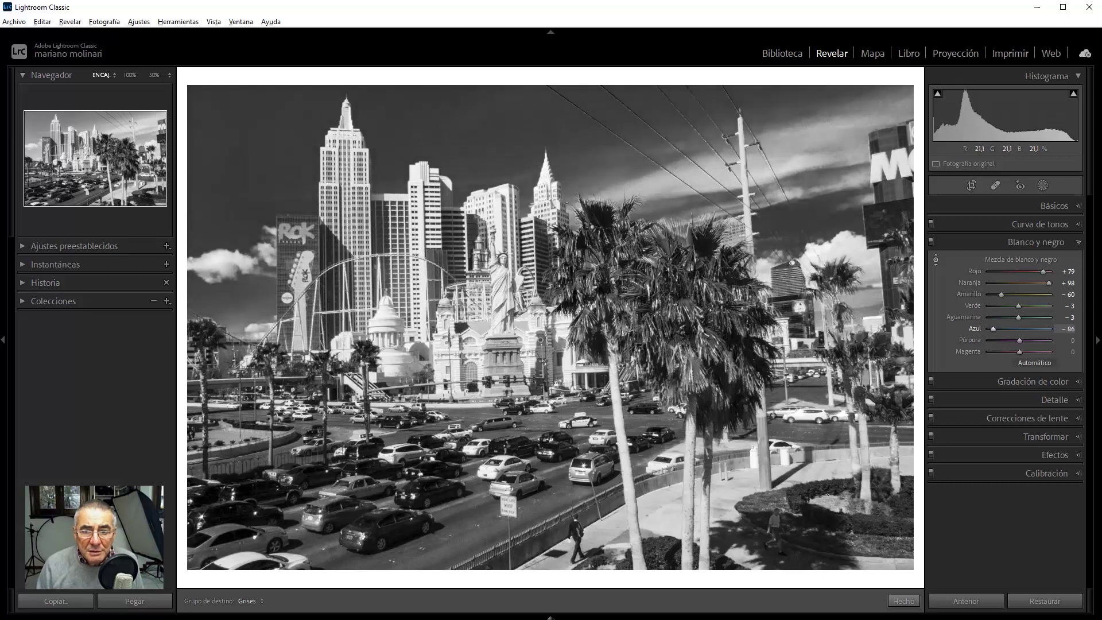
{"action": "left_click_drag", "start_coordinate": [1046, 284], "coordinate": [1028, 287]}
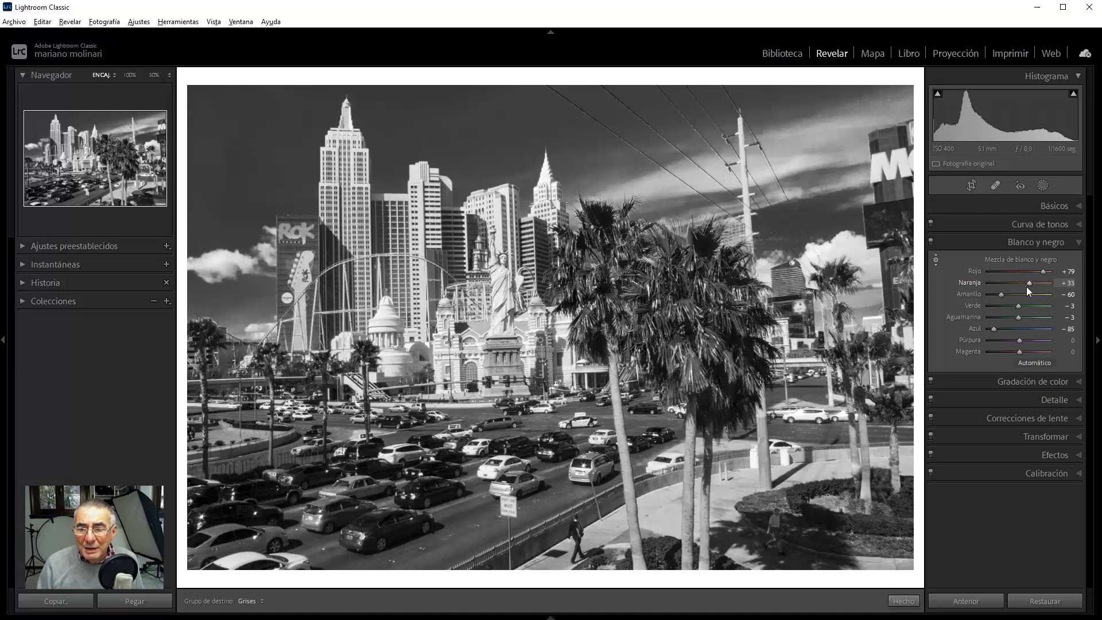
{"action": "mouse_move", "coordinate": [1018, 317]}
{"action": "left_mouse_down"}
{"action": "mouse_move", "coordinate": [994, 319]}
{"action": "mouse_move", "coordinate": [1062, 316]}
{"action": "mouse_move", "coordinate": [997, 319]}
{"action": "mouse_move", "coordinate": [1028, 322]}
{"action": "mouse_move", "coordinate": [1007, 330]}
{"action": "mouse_move", "coordinate": [998, 318]}
{"action": "left_mouse_up"}
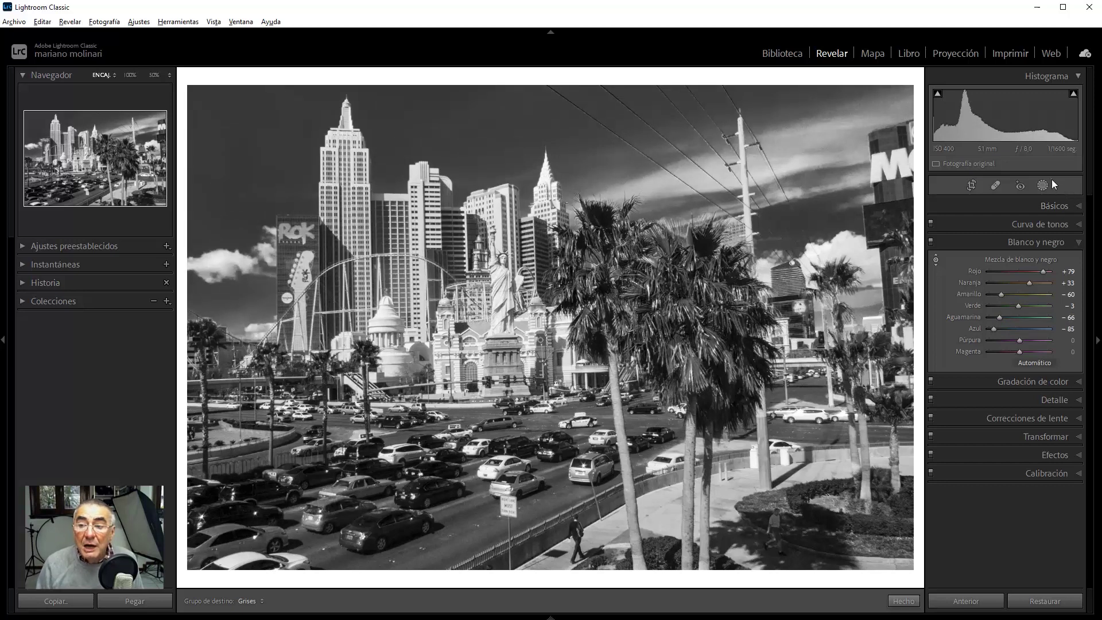
{"action": "left_click", "coordinate": [1076, 244]}
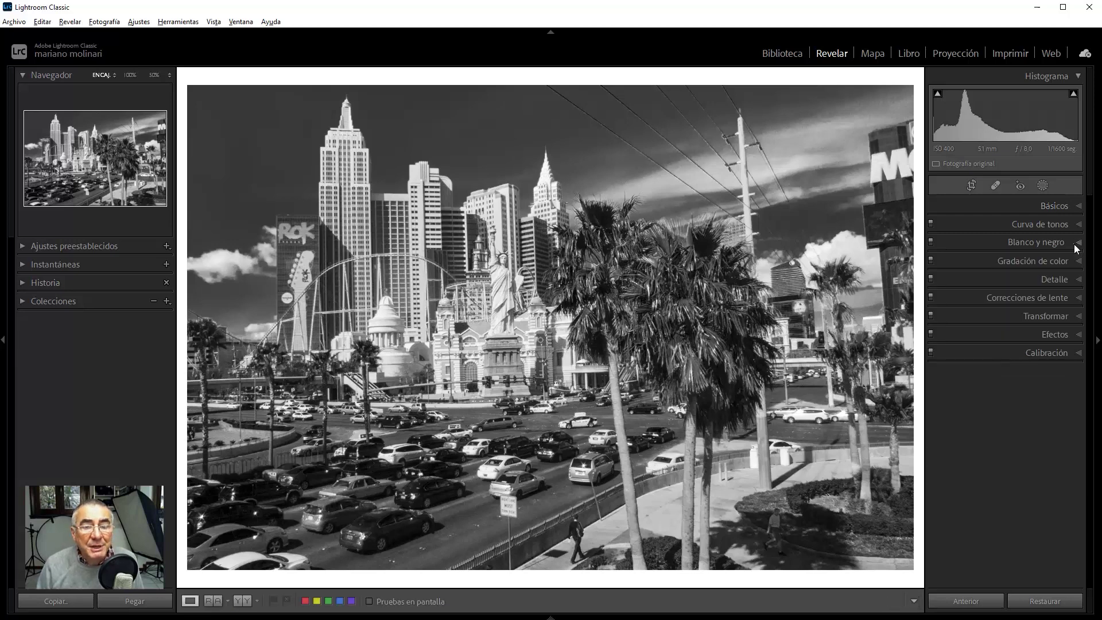
Step: In Basic, set Highlights to +70, deepen the Blacks and add some Dehaze to the Las Vegas photo
{"action": "left_click", "coordinate": [1072, 206]}
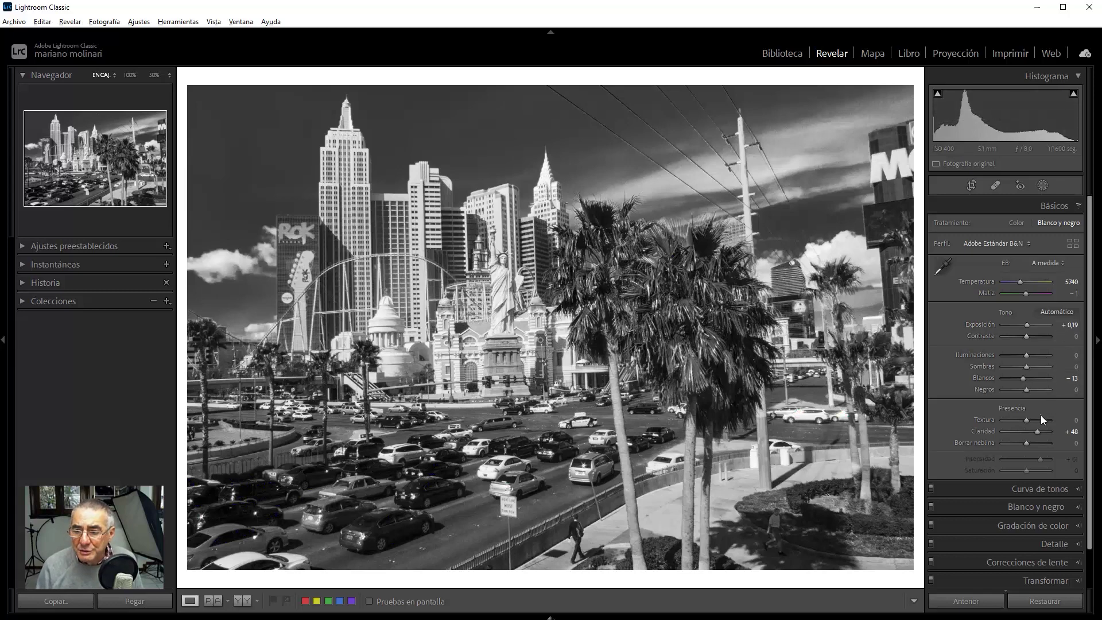
{"action": "left_click_drag", "start_coordinate": [1034, 357], "coordinate": [1046, 356]}
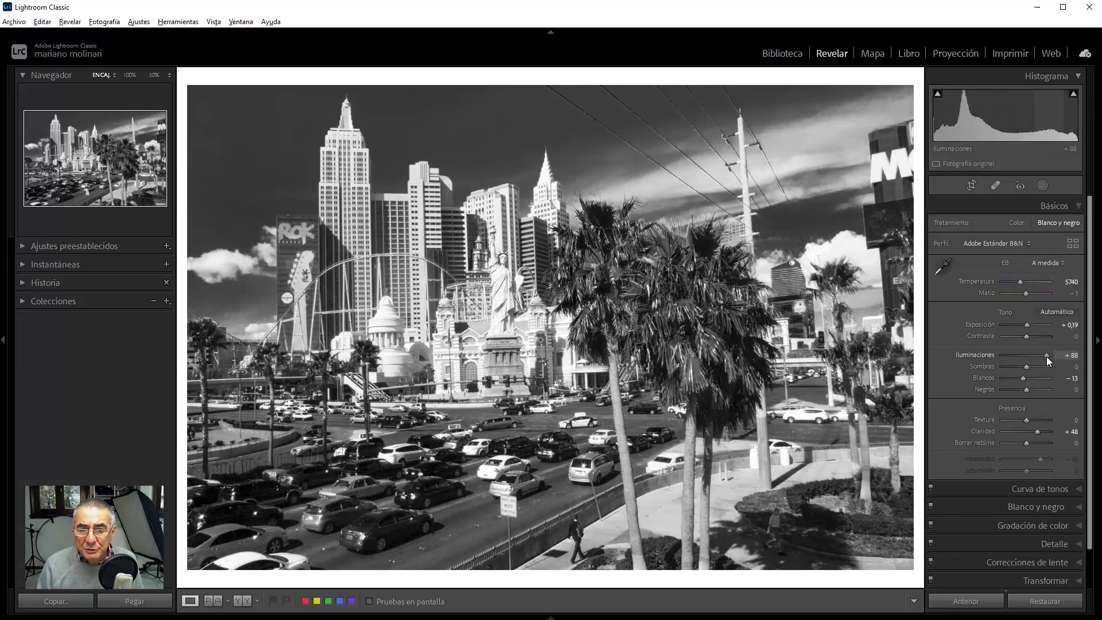
{"action": "left_click_drag", "start_coordinate": [1046, 356], "coordinate": [1043, 356]}
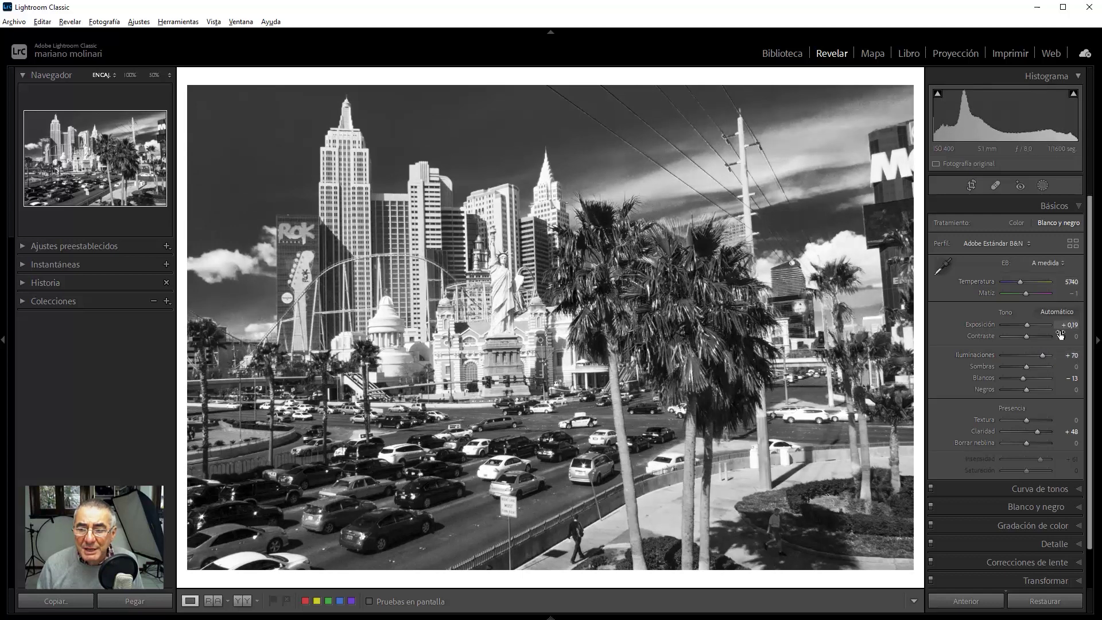
{"action": "left_click_drag", "start_coordinate": [1027, 390], "coordinate": [1014, 391]}
{"action": "left_click_drag", "start_coordinate": [1027, 443], "coordinate": [1029, 448]}
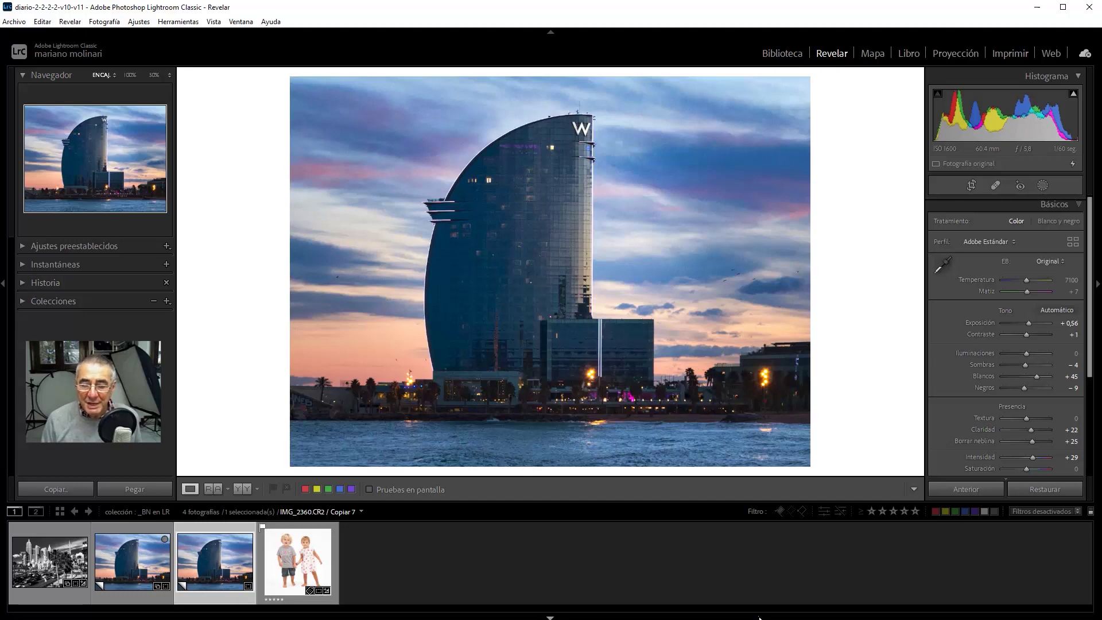
Step: Reset the W hotel photo, undo the reset to keep its edits, and switch to Reference View
{"action": "left_click", "coordinate": [1031, 495]}
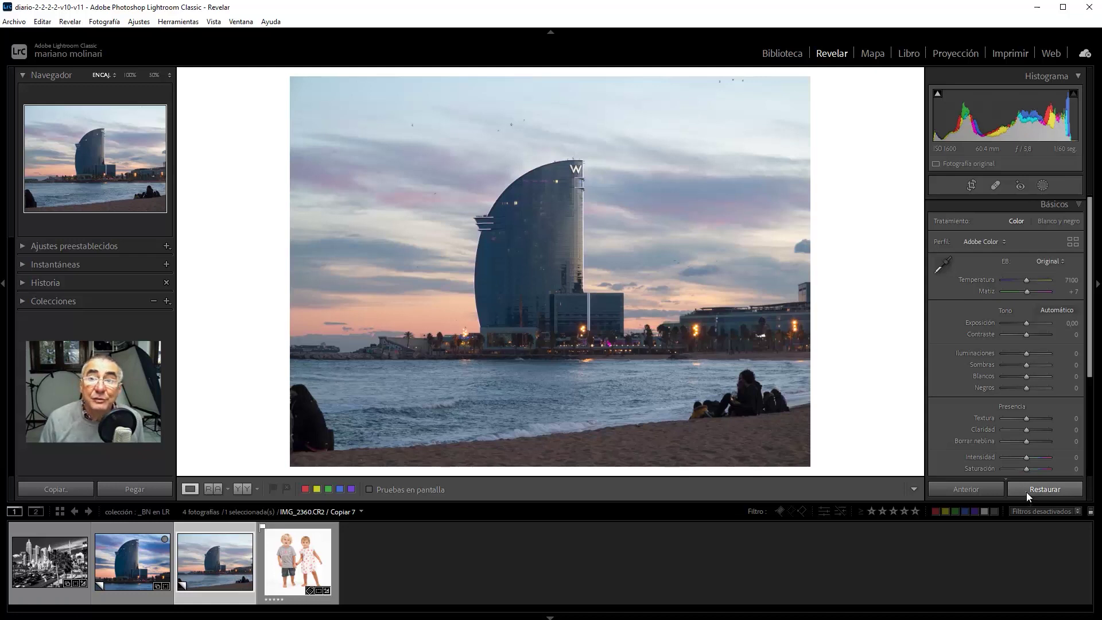
{"action": "key", "text": "ctrl+z"}
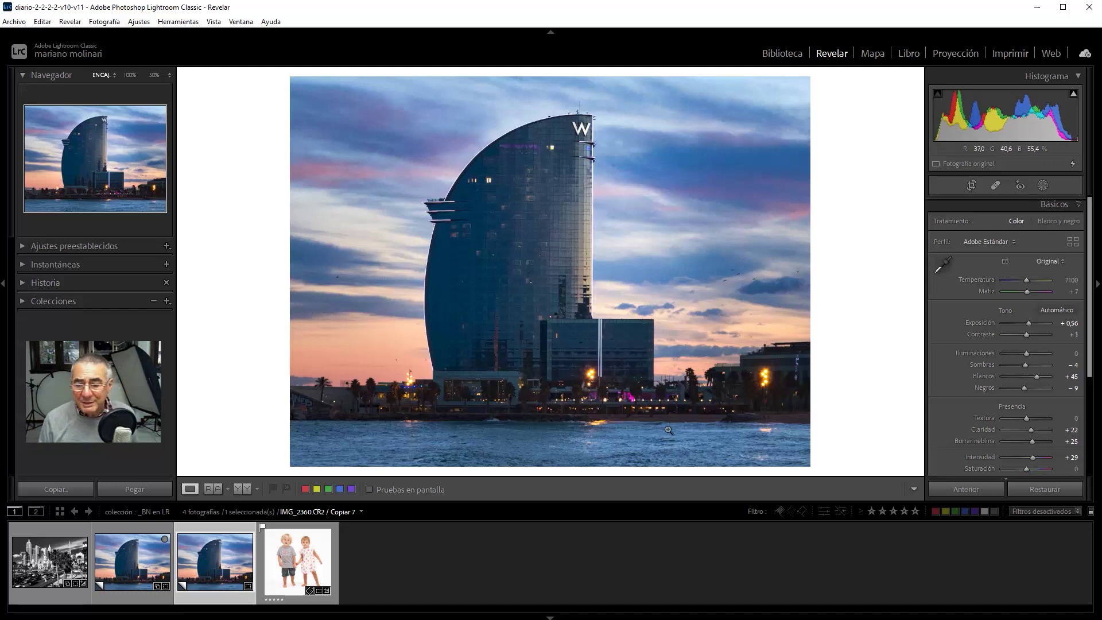
{"action": "left_click", "coordinate": [212, 490]}
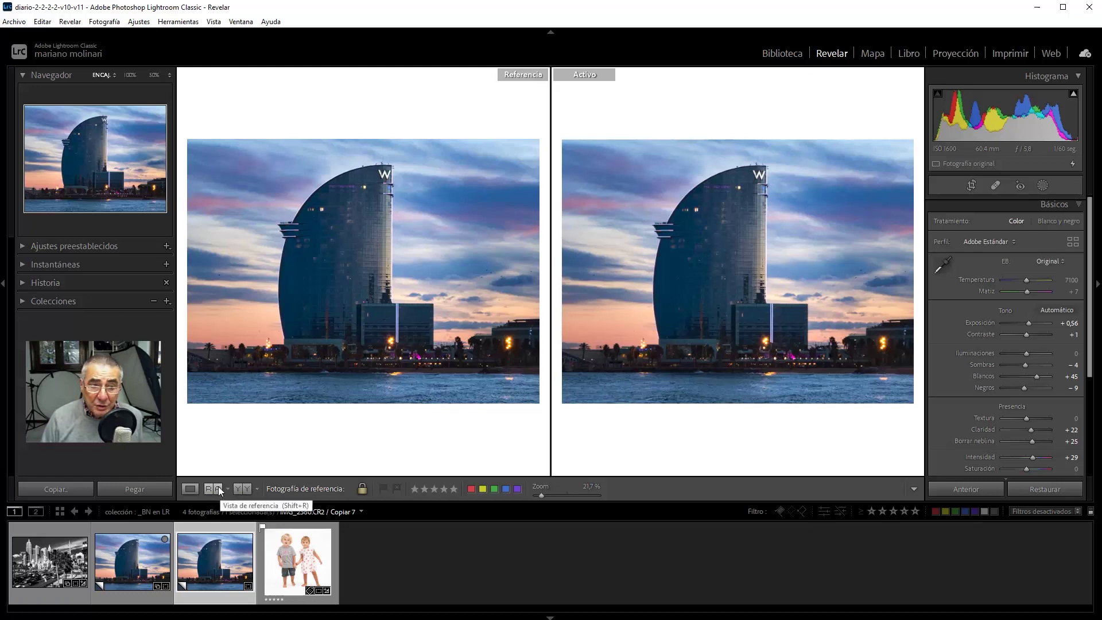
Step: Set colour copy Copiar 3 as the reference and convert Copiar 7 to black and white
{"action": "left_click", "coordinate": [3, 287]}
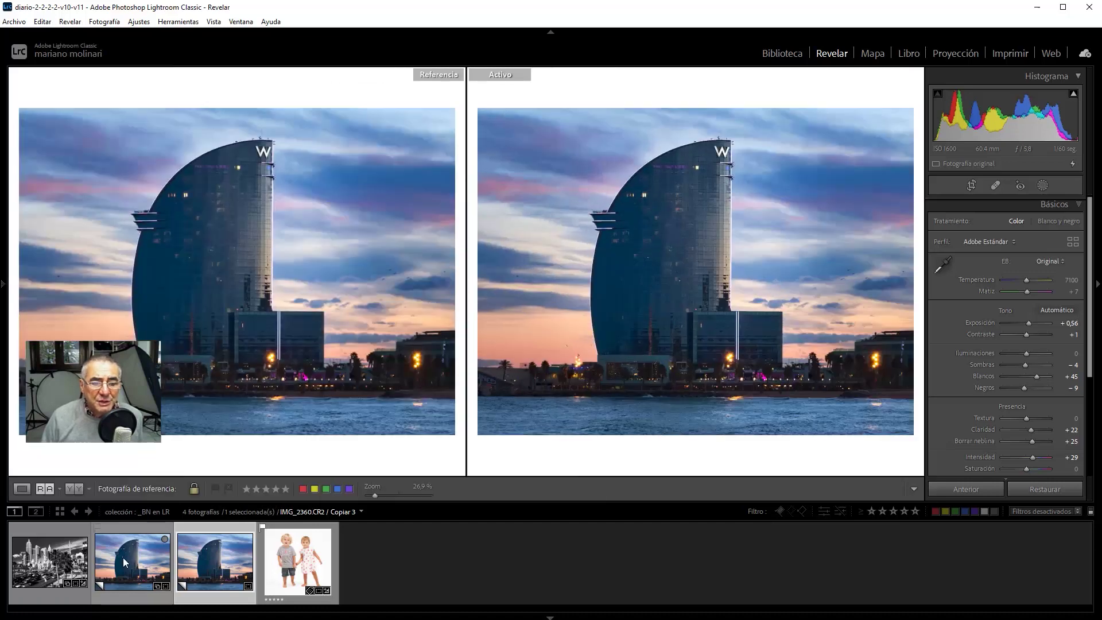
{"action": "left_click", "coordinate": [123, 557]}
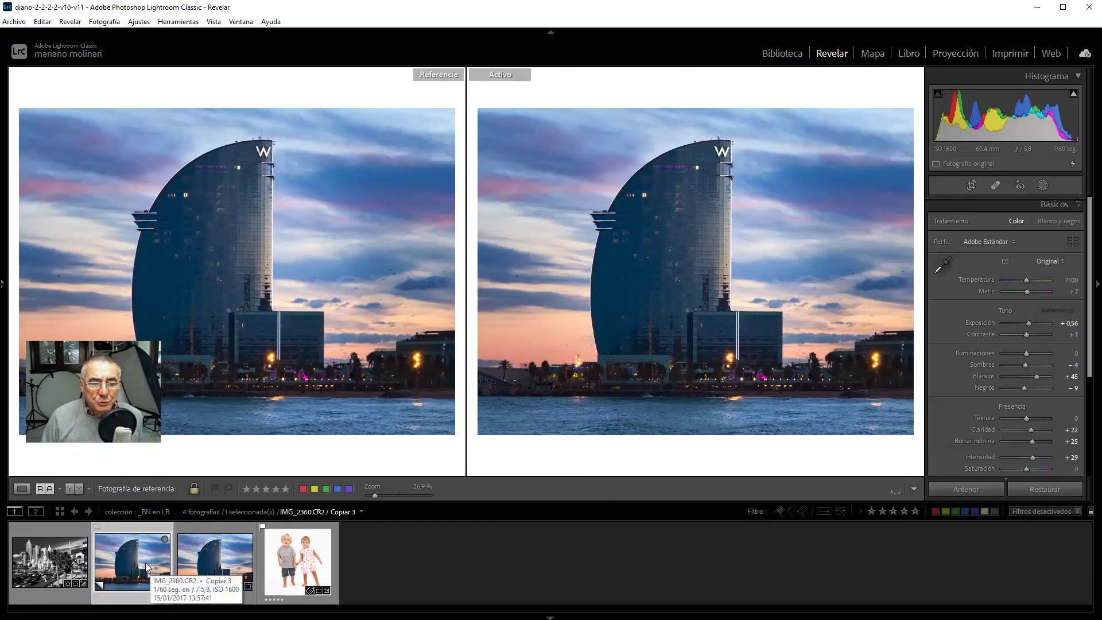
{"action": "left_click_drag", "start_coordinate": [152, 570], "coordinate": [147, 290]}
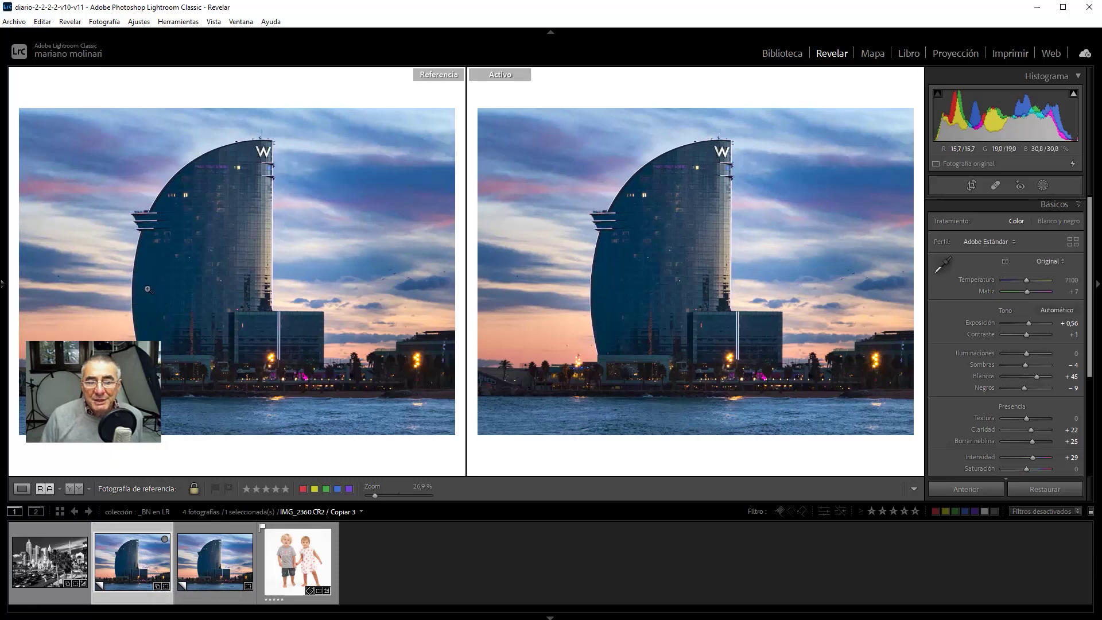
{"action": "left_click", "coordinate": [234, 556]}
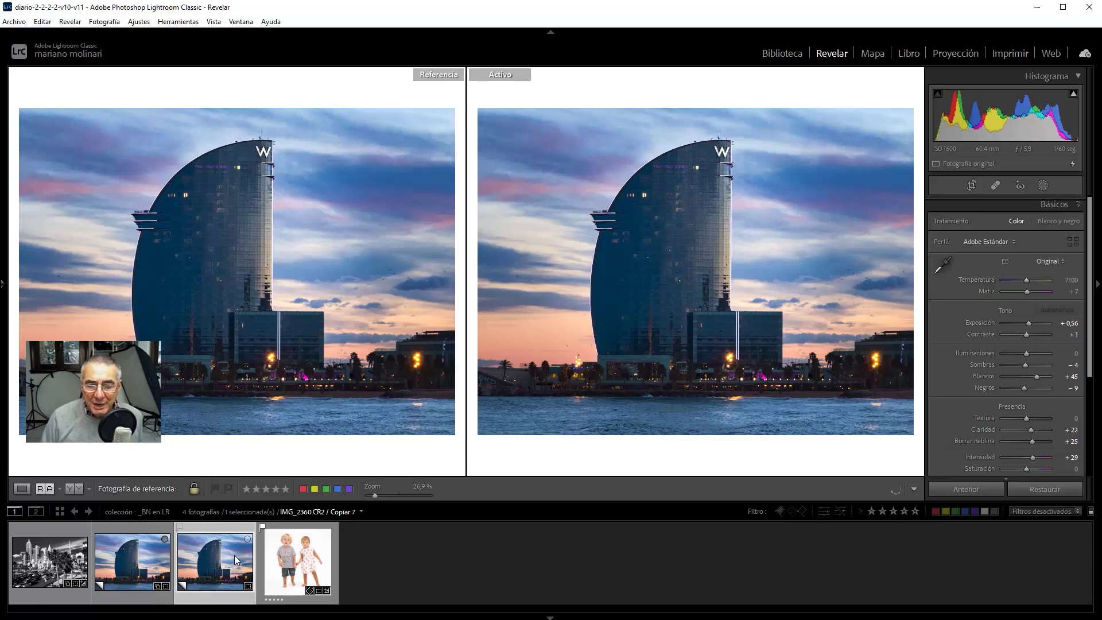
{"action": "left_click", "coordinate": [1061, 223]}
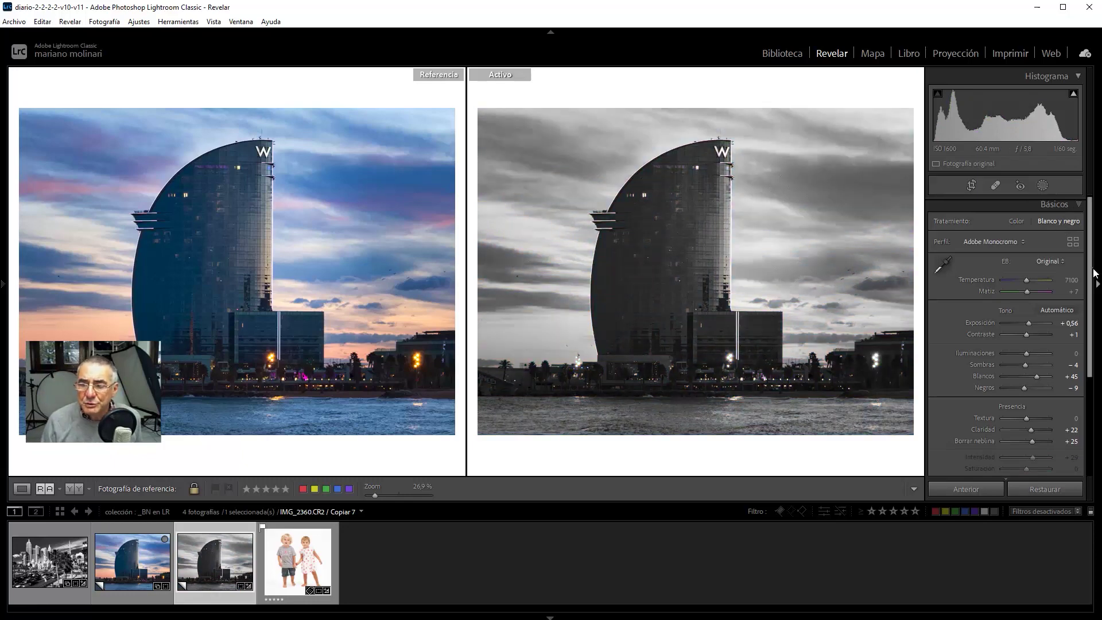
Step: Expand the Blanco y negro mix and Alt-reset all its colour sliders to 0
{"action": "left_click", "coordinate": [1054, 205]}
{"action": "left_click", "coordinate": [1034, 237]}
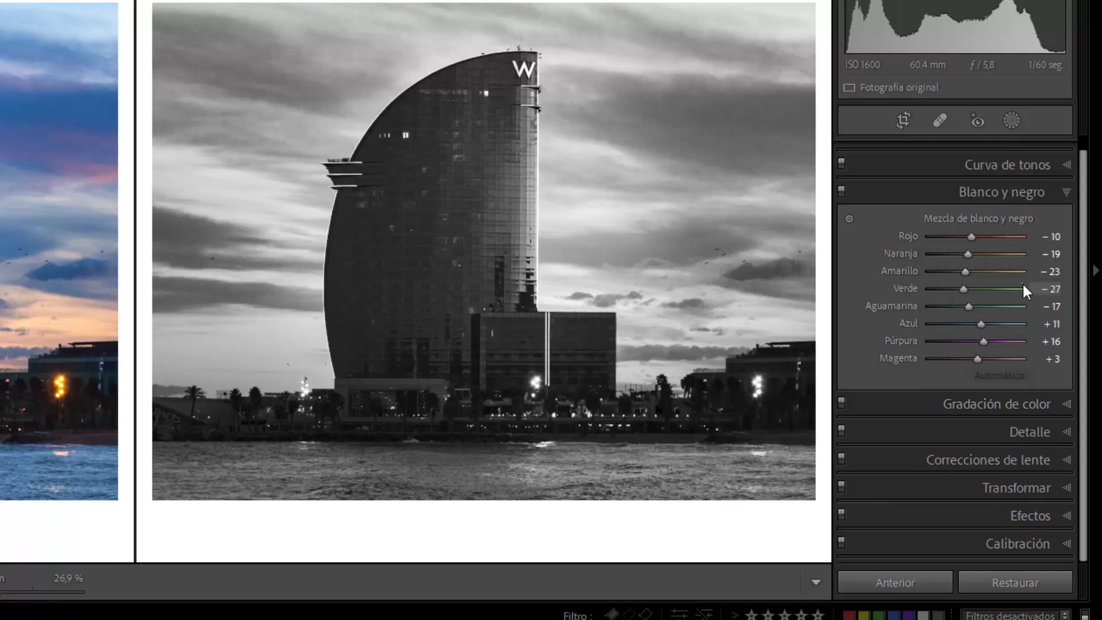
{"action": "left_click", "coordinate": [1008, 220], "text": "alt"}
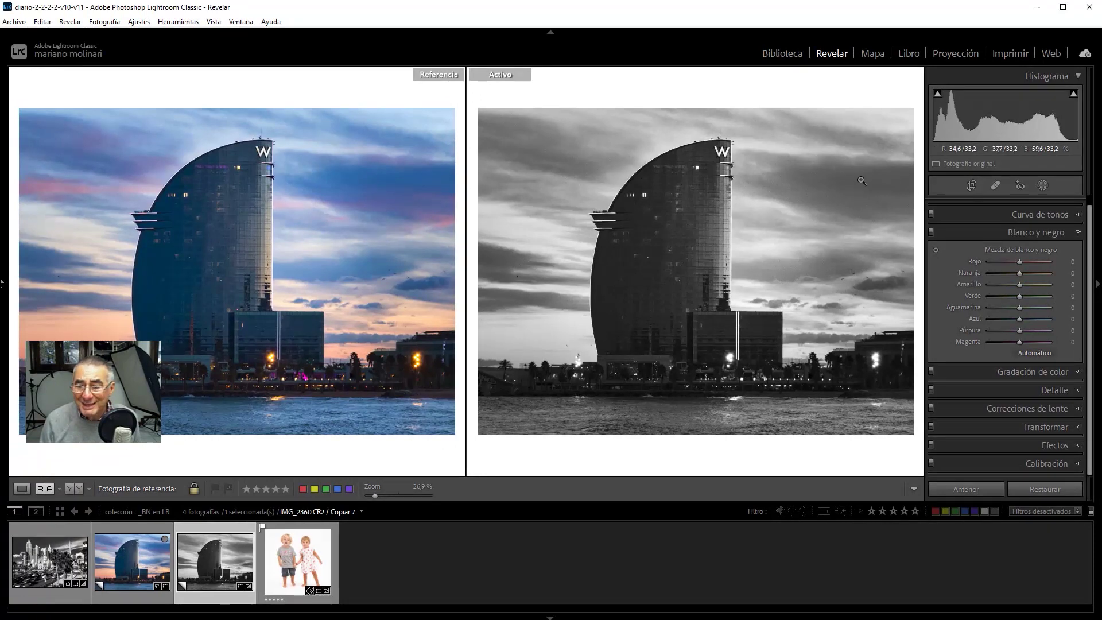
Step: Drag down on the sky with the targeted tool to darken the blues to Azul −61
{"action": "left_click", "coordinate": [936, 251]}
{"action": "left_click_drag", "start_coordinate": [853, 193], "coordinate": [854, 235]}
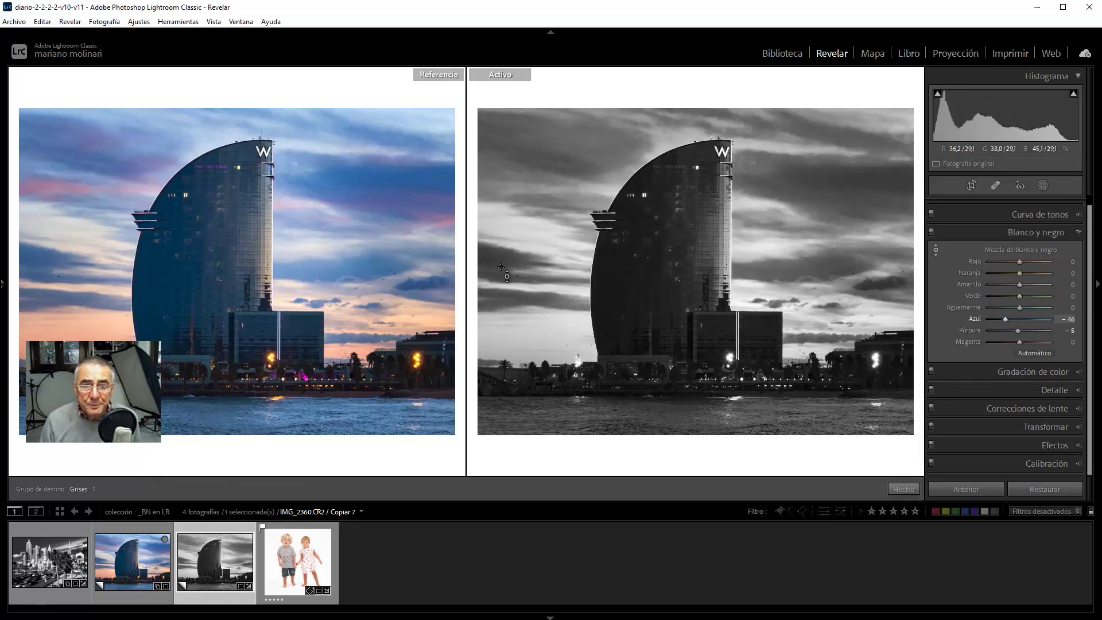
{"action": "left_click_drag", "start_coordinate": [853, 235], "coordinate": [853, 241]}
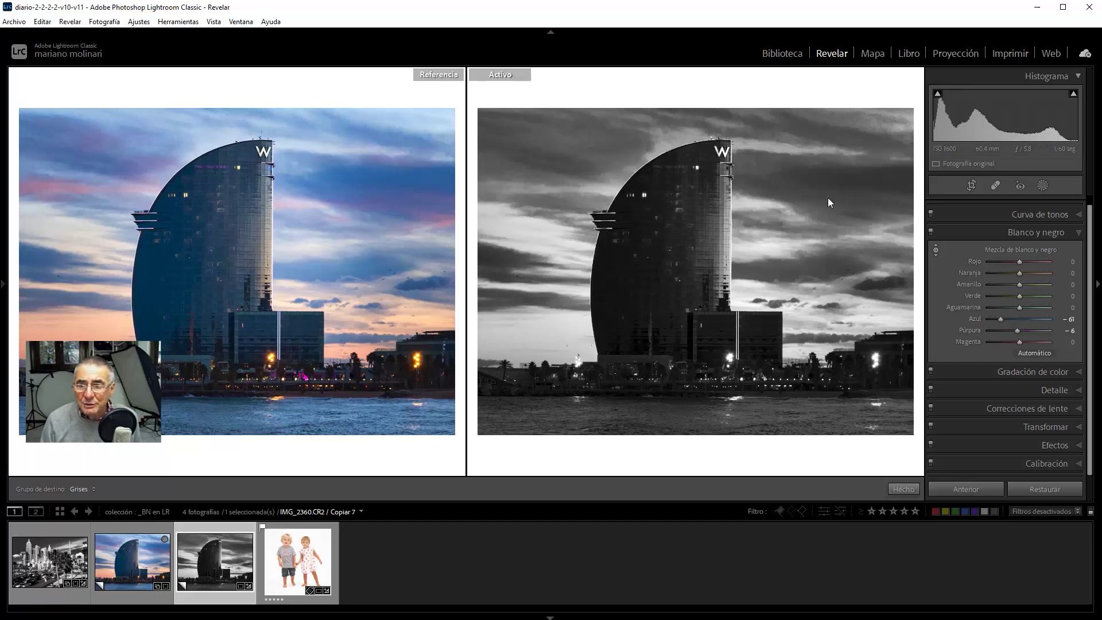
Step: Drag up on warm areas to raise Amarillo to +100 and Naranja to +69, then finish
{"action": "left_click", "coordinate": [934, 247]}
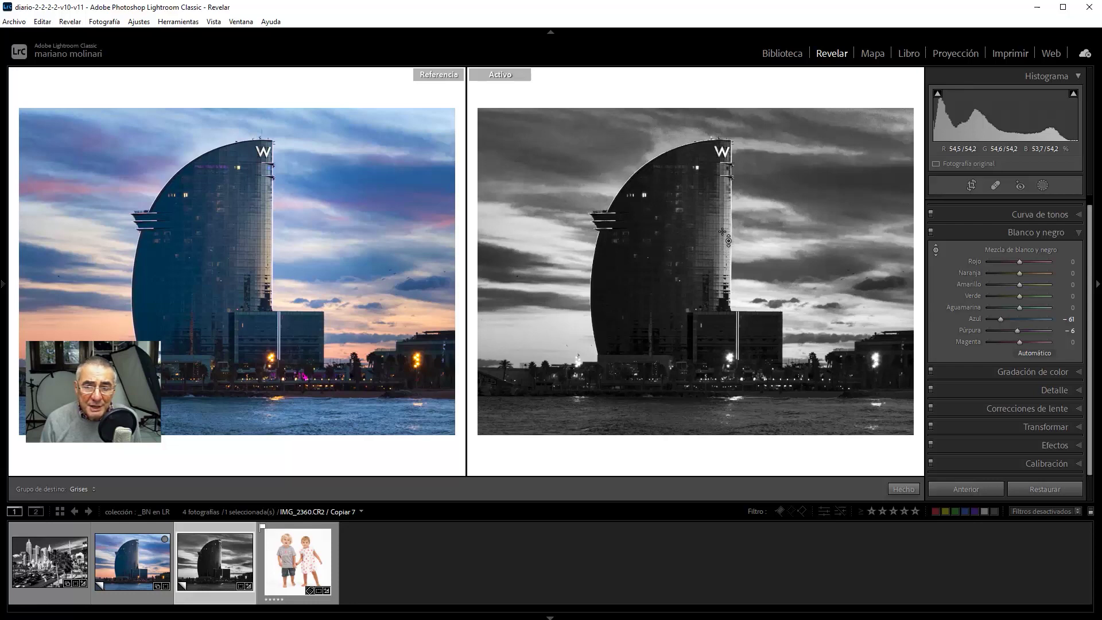
{"action": "left_click_drag", "start_coordinate": [722, 227], "coordinate": [723, 241]}
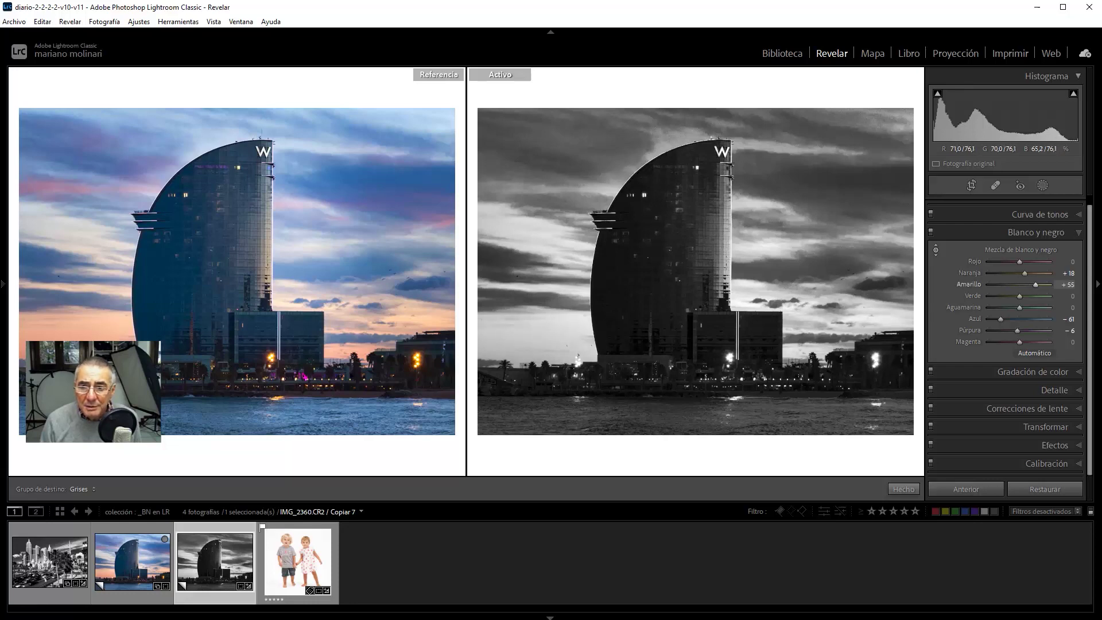
{"action": "left_click_drag", "start_coordinate": [723, 242], "coordinate": [723, 195]}
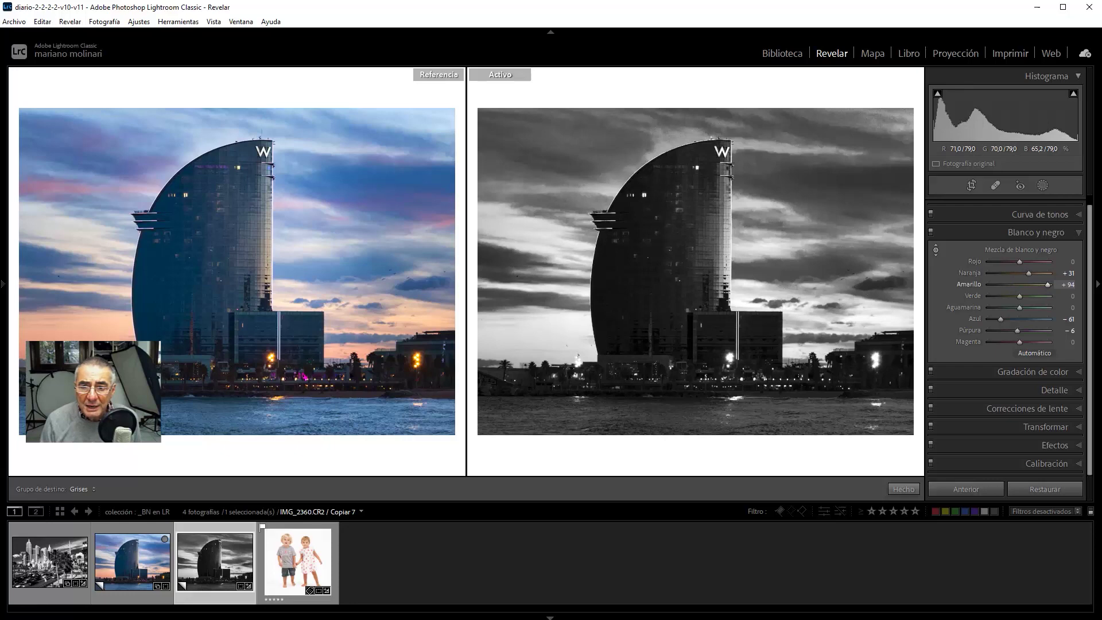
{"action": "left_click_drag", "start_coordinate": [723, 196], "coordinate": [723, 178]}
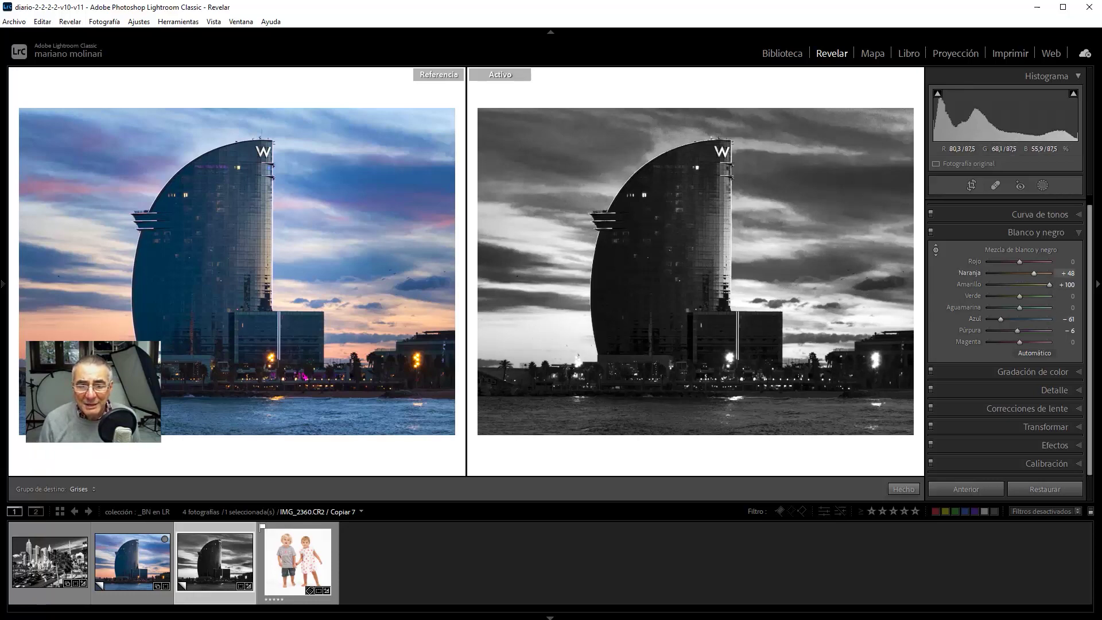
{"action": "left_click_drag", "start_coordinate": [537, 344], "coordinate": [537, 327]}
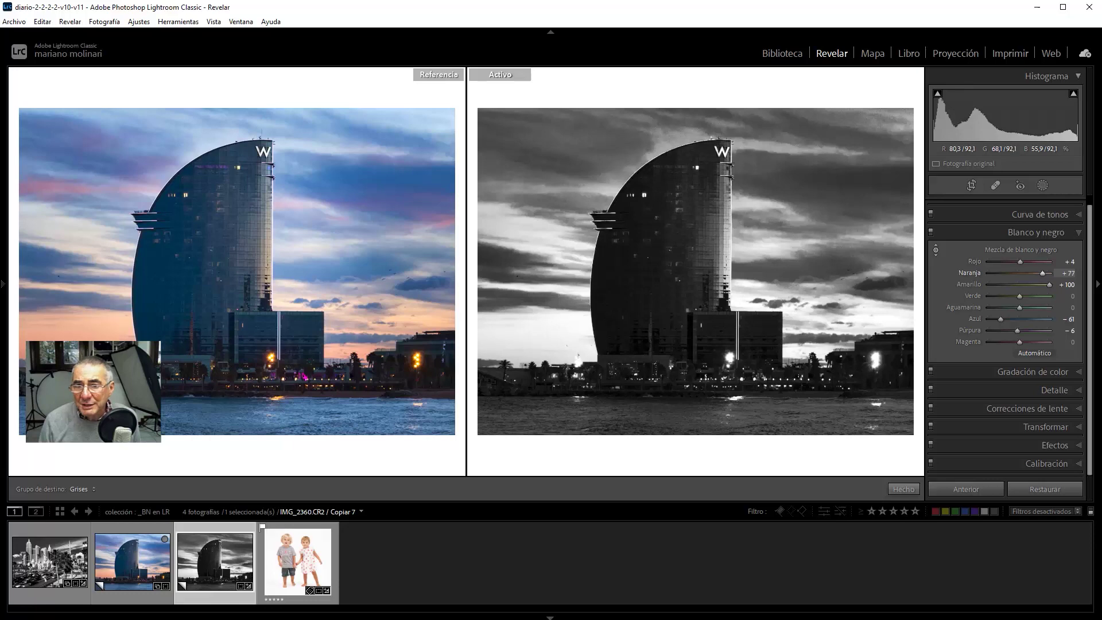
{"action": "left_click_drag", "start_coordinate": [543, 333], "coordinate": [546, 341]}
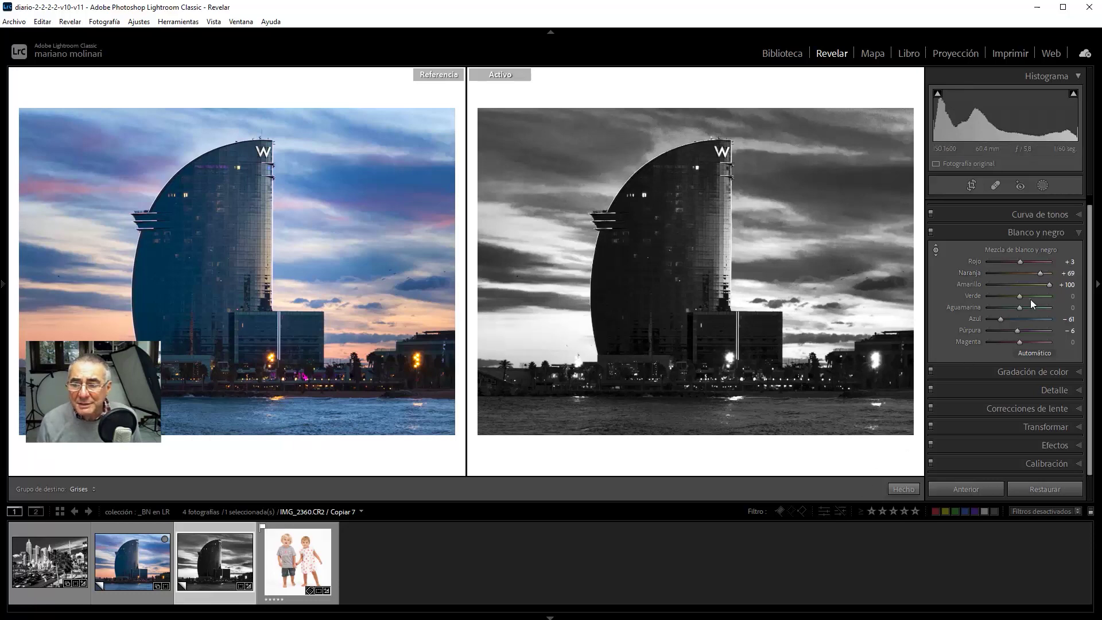
{"action": "left_click", "coordinate": [1079, 233]}
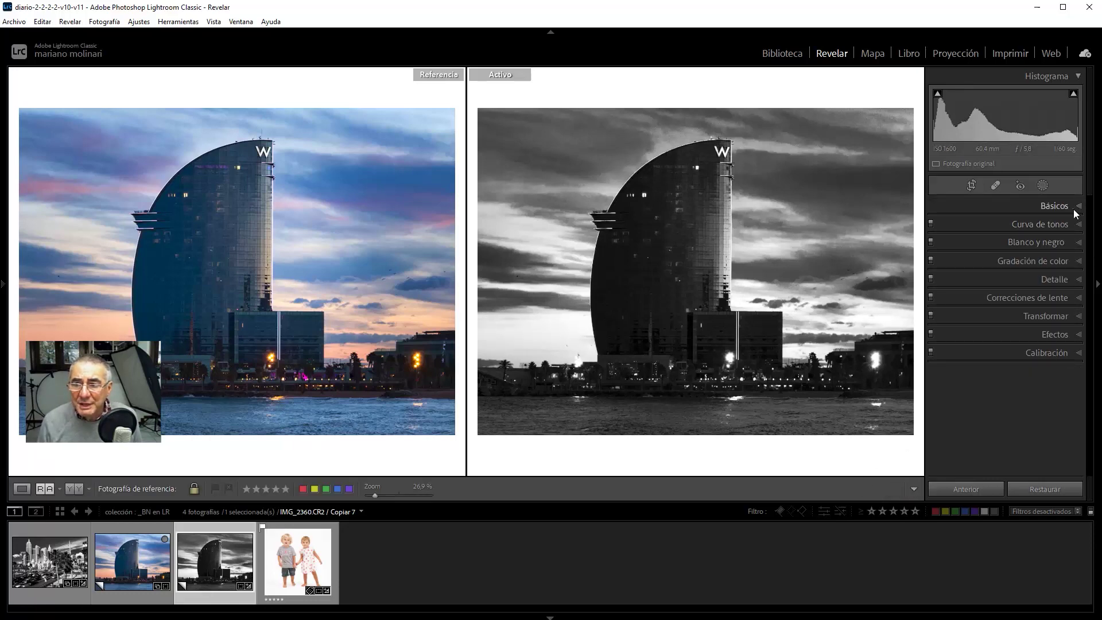
Step: Reset Dehaze to 0, set Blacks to −23 and lower Exposure to +0,26 in Básicos
{"action": "left_click", "coordinate": [1075, 208]}
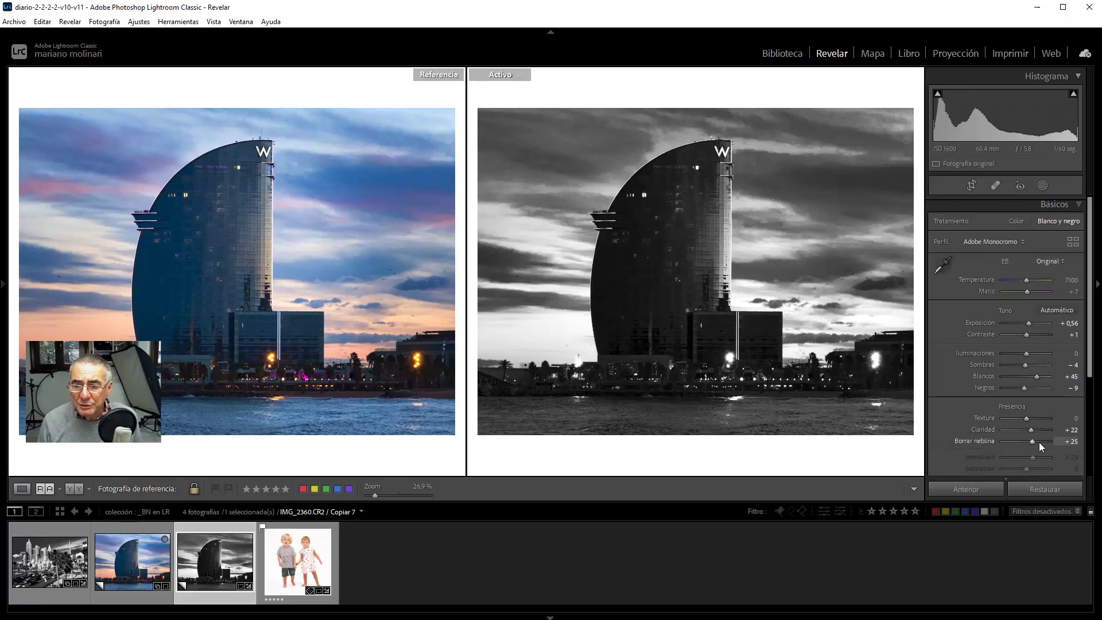
{"action": "double_click", "coordinate": [989, 442]}
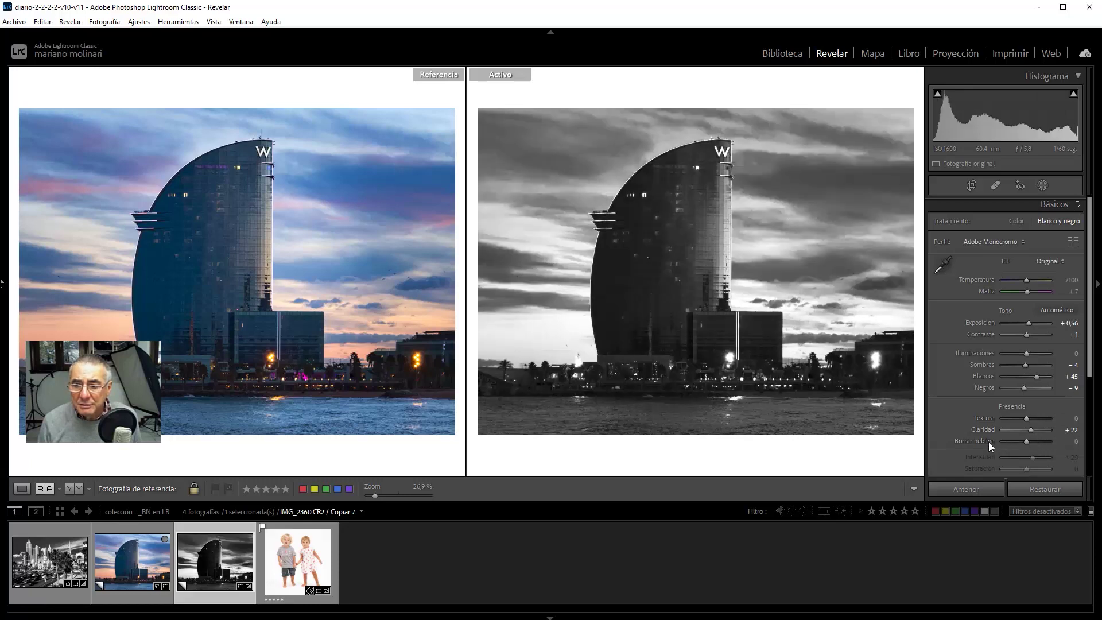
{"action": "left_click_drag", "start_coordinate": [1024, 388], "coordinate": [1021, 388]}
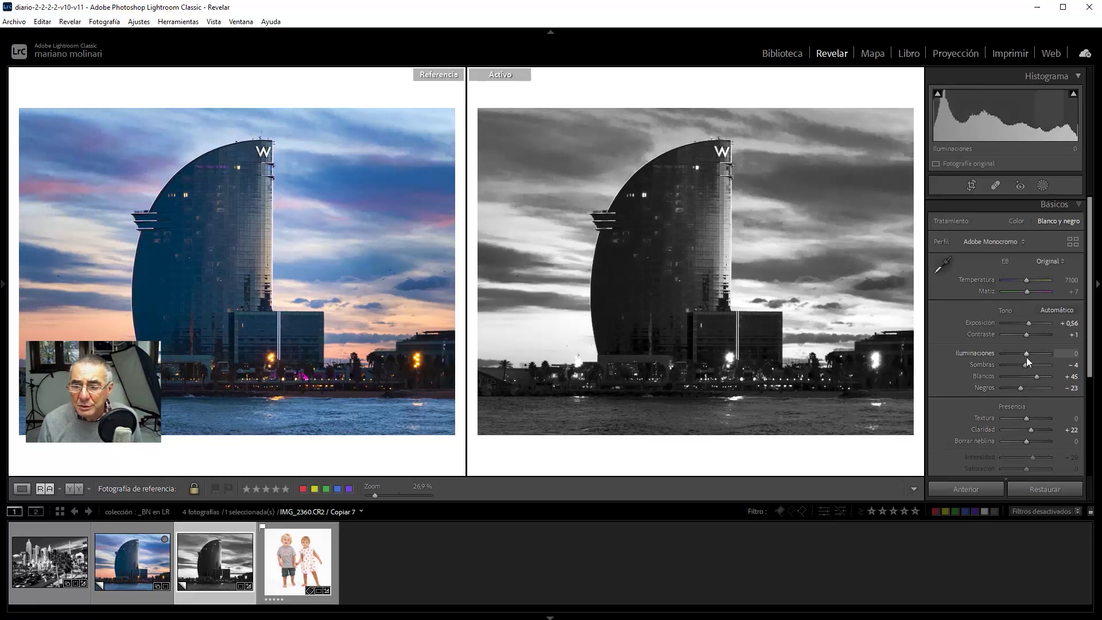
{"action": "mouse_move", "coordinate": [1028, 353]}
{"action": "left_mouse_down"}
{"action": "mouse_move", "coordinate": [1010, 357]}
{"action": "mouse_move", "coordinate": [1025, 357]}
{"action": "left_mouse_up"}
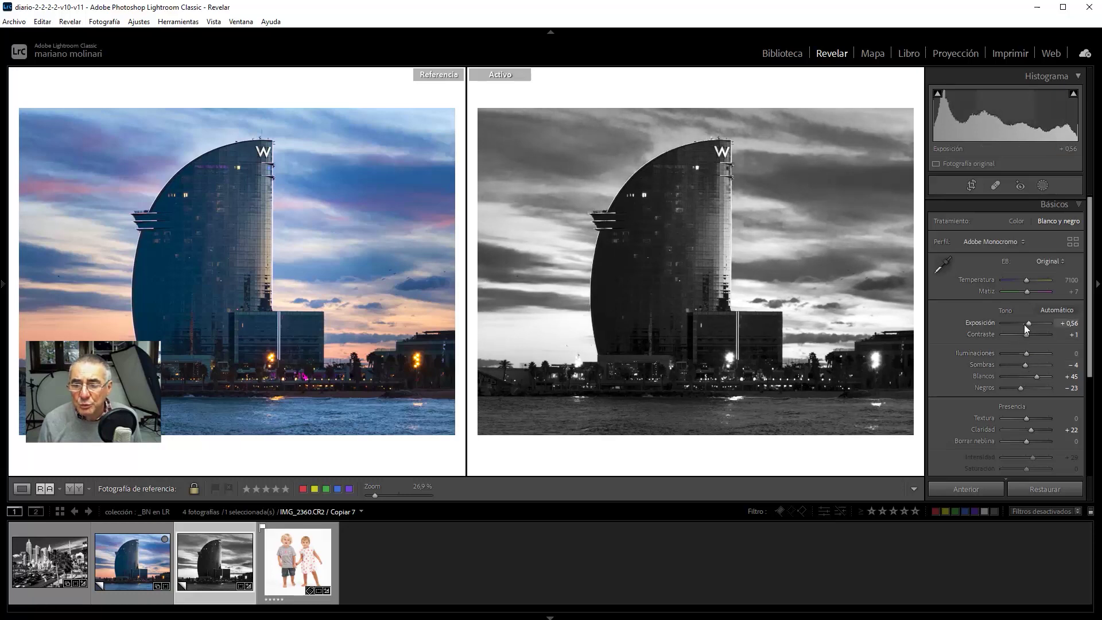
{"action": "scroll", "coordinate": [1028, 324], "scroll_direction": "down", "scroll_amount": 2}
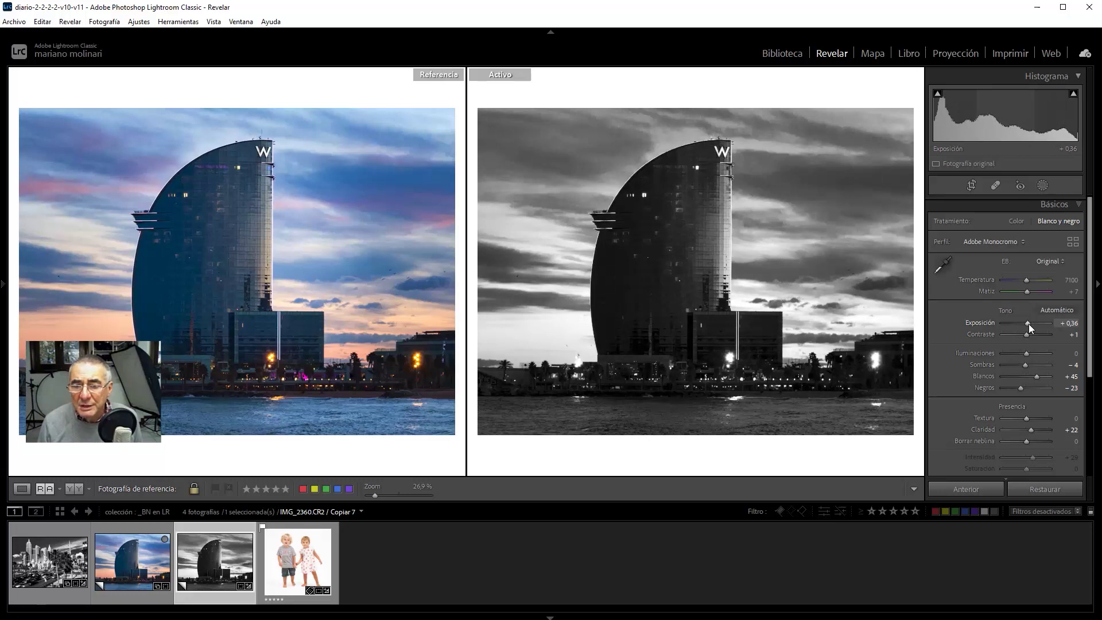
{"action": "scroll", "coordinate": [1029, 324], "scroll_direction": "down", "scroll_amount": 2}
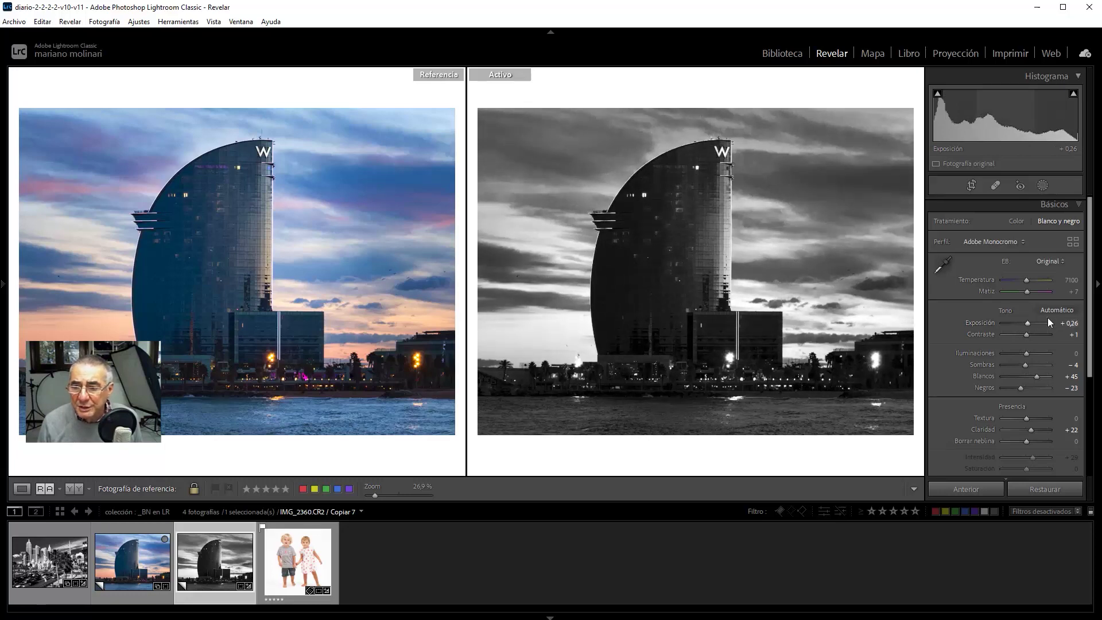
{"action": "left_click", "coordinate": [1079, 206]}
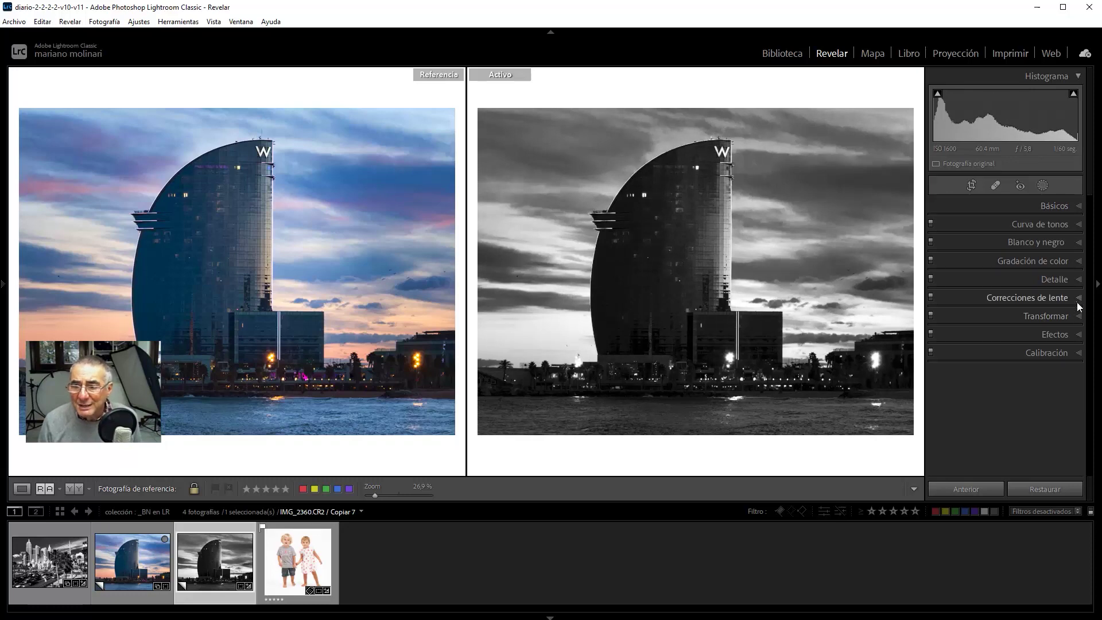
{"action": "left_click", "coordinate": [1069, 260]}
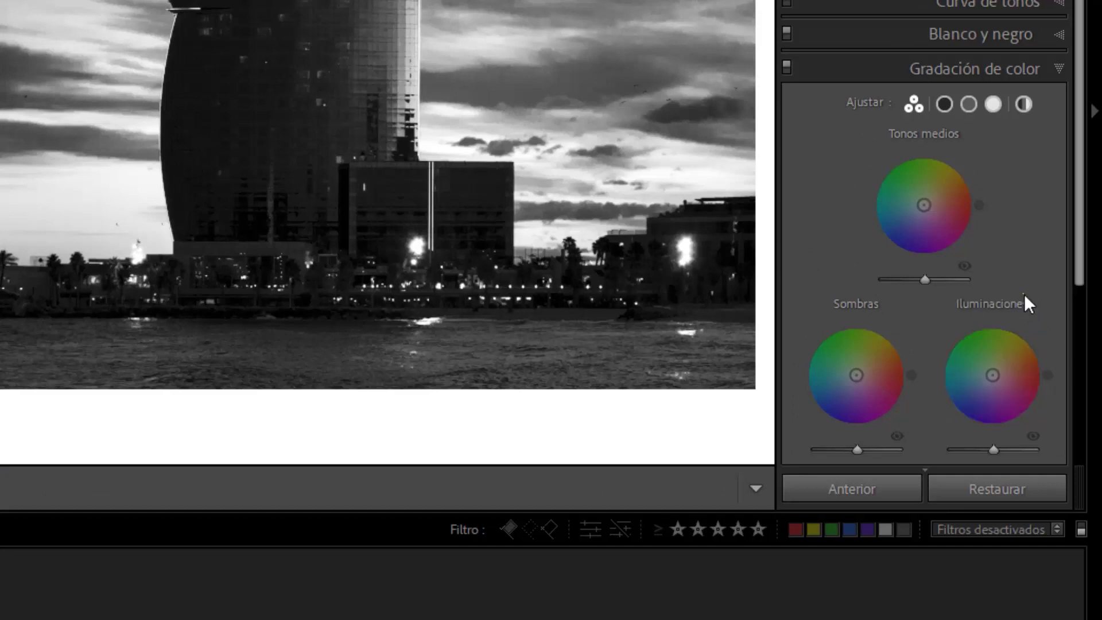
Step: Tint the shadows blue and give the highlights a subtle warm pink (hue 28, saturation 34)
{"action": "left_click_drag", "start_coordinate": [1080, 216], "coordinate": [1078, 253]}
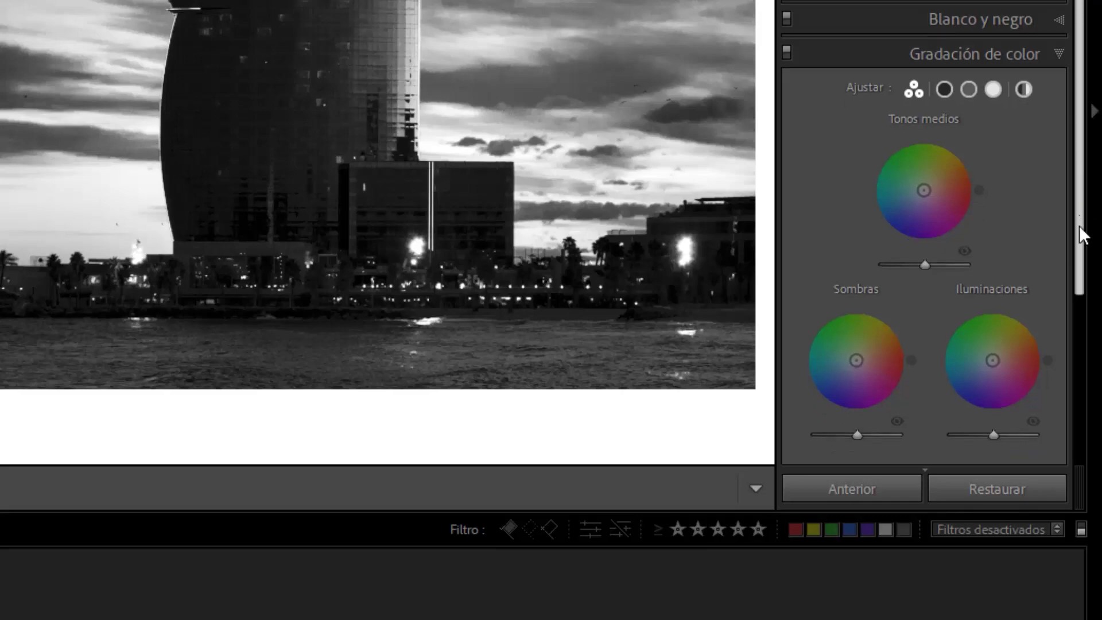
{"action": "scroll", "coordinate": [987, 74], "scroll_direction": "down", "scroll_amount": 1}
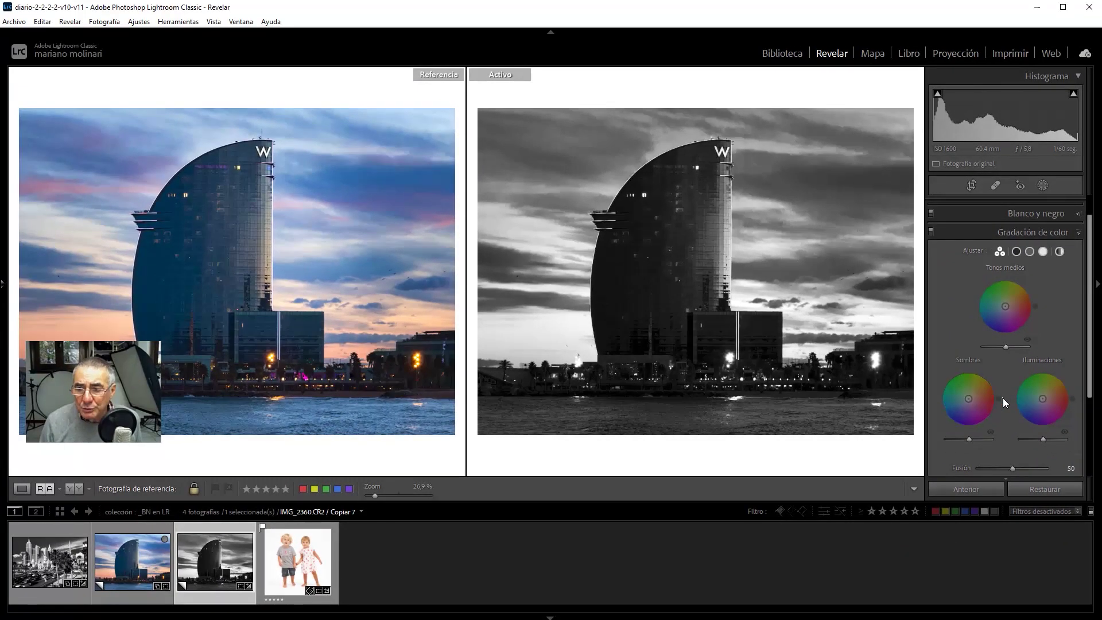
{"action": "mouse_move", "coordinate": [1000, 398]}
{"action": "left_mouse_down"}
{"action": "mouse_move", "coordinate": [944, 416]}
{"action": "mouse_move", "coordinate": [966, 440]}
{"action": "left_mouse_up"}
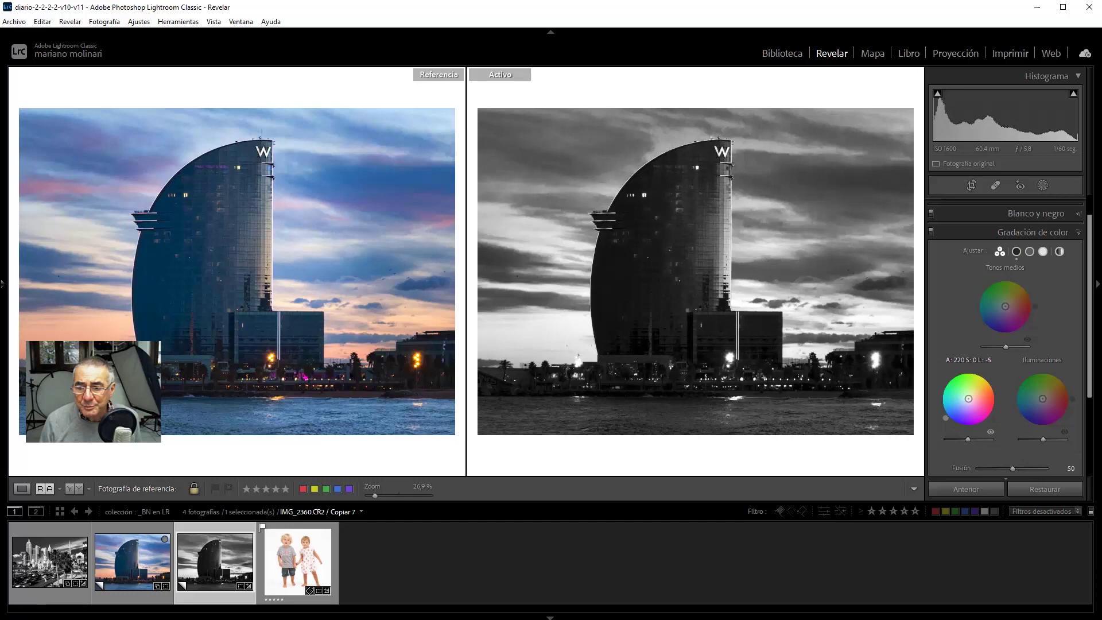
{"action": "left_click_drag", "start_coordinate": [969, 403], "coordinate": [954, 414]}
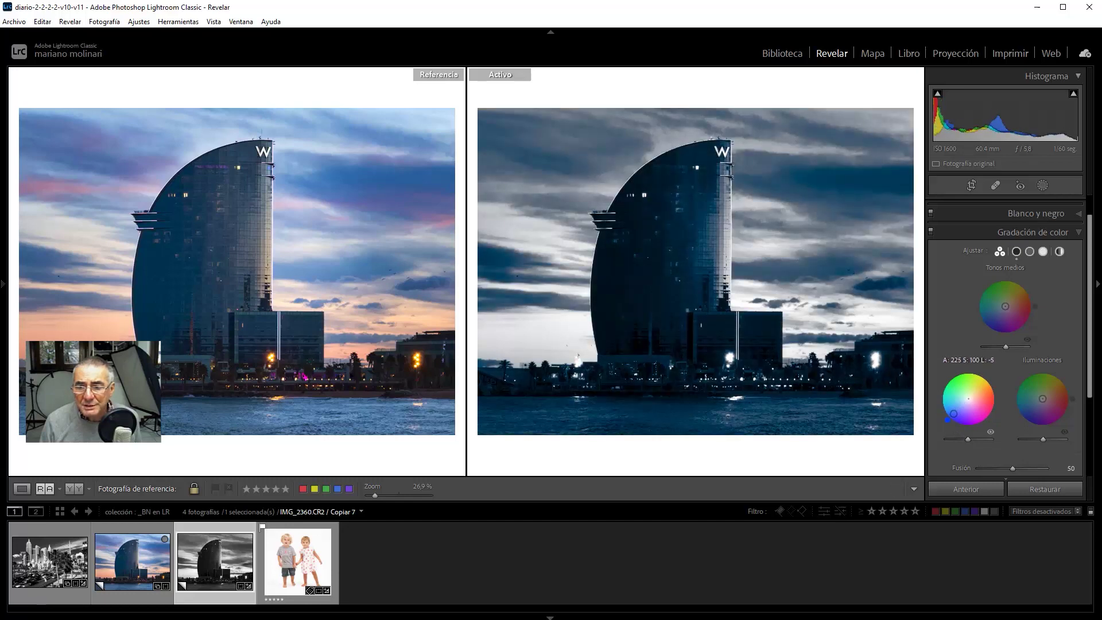
{"action": "left_click_drag", "start_coordinate": [953, 414], "coordinate": [952, 411]}
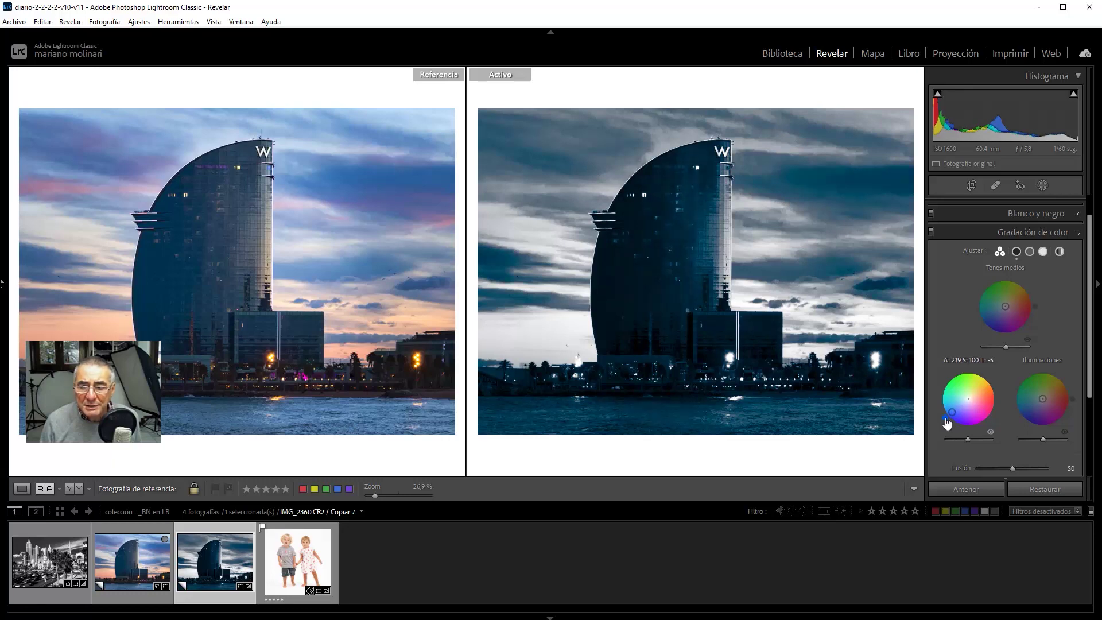
{"action": "mouse_move", "coordinate": [1042, 398]}
{"action": "left_mouse_down"}
{"action": "mouse_move", "coordinate": [1025, 404]}
{"action": "mouse_move", "coordinate": [1061, 403]}
{"action": "mouse_move", "coordinate": [1057, 412]}
{"action": "left_mouse_up"}
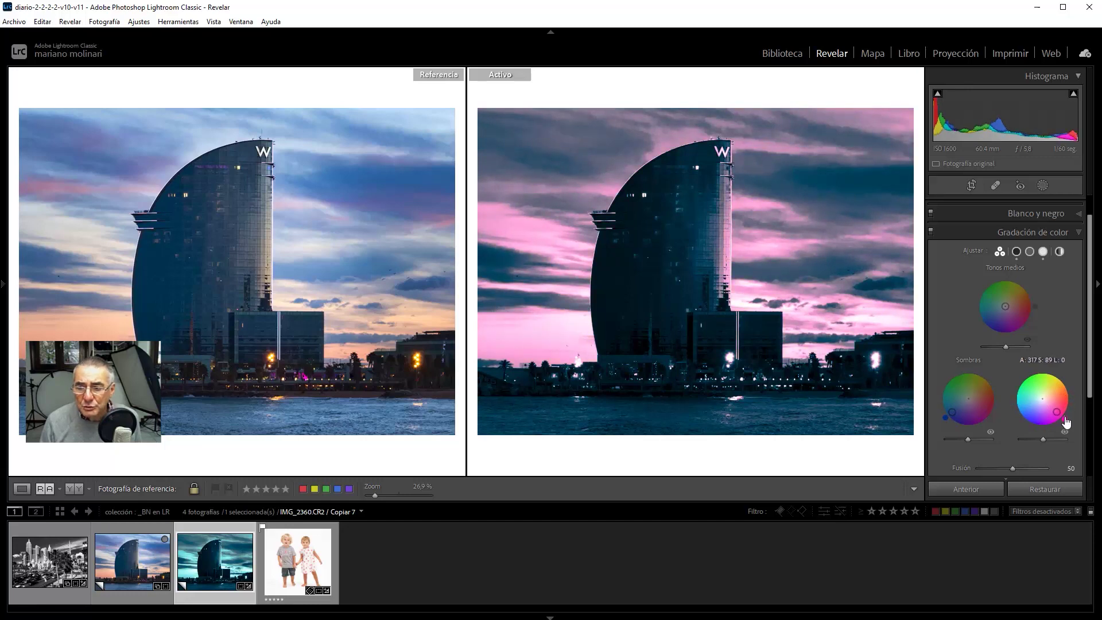
{"action": "mouse_move", "coordinate": [1059, 417]}
{"action": "left_mouse_down"}
{"action": "mouse_move", "coordinate": [1052, 408]}
{"action": "mouse_move", "coordinate": [1065, 418]}
{"action": "mouse_move", "coordinate": [1070, 387]}
{"action": "left_mouse_up"}
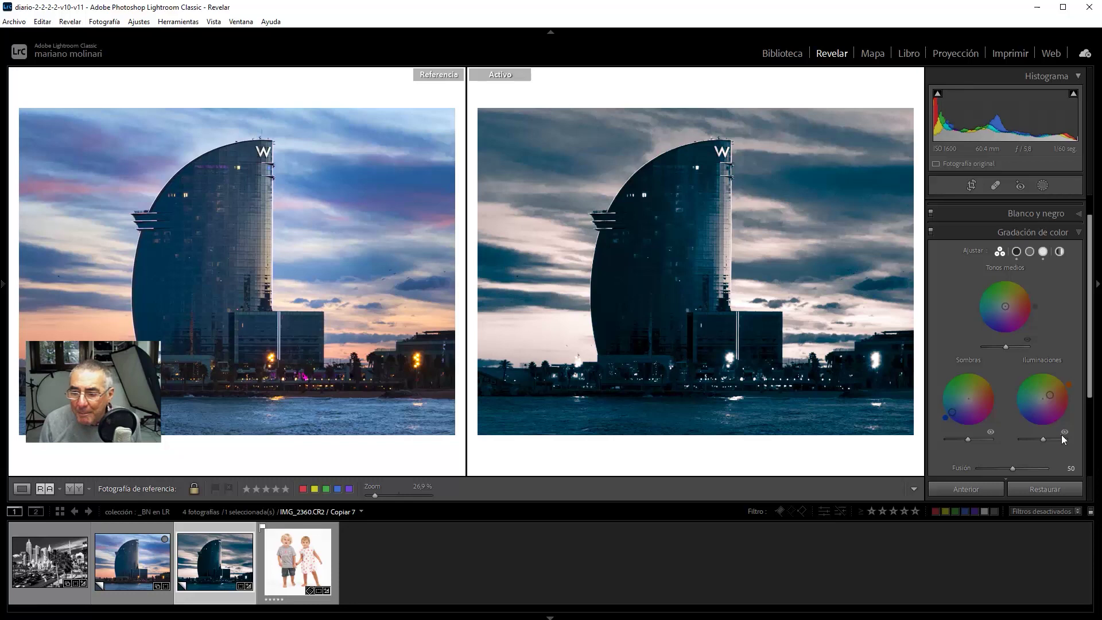
Step: Fine-tune the hotel photo's toning Balance and strengthen the warm Highlights saturation
{"action": "left_click_drag", "start_coordinate": [1092, 376], "coordinate": [1091, 422]}
{"action": "mouse_move", "coordinate": [1011, 414]}
{"action": "left_mouse_down"}
{"action": "mouse_move", "coordinate": [997, 416]}
{"action": "mouse_move", "coordinate": [1015, 415]}
{"action": "left_mouse_up"}
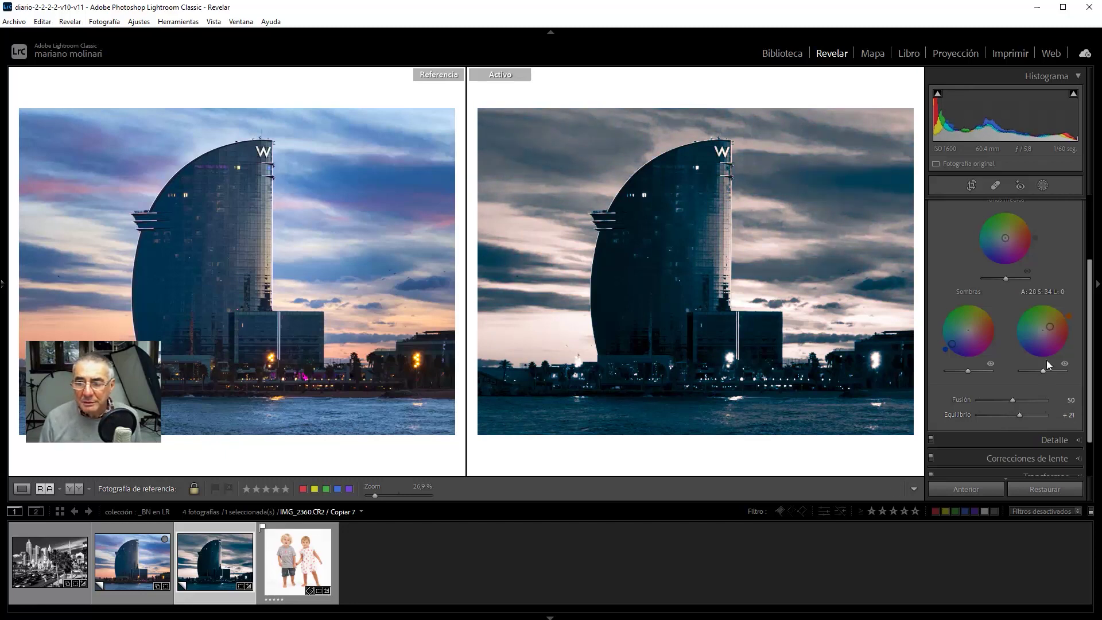
{"action": "left_click_drag", "start_coordinate": [1056, 330], "coordinate": [1053, 325]}
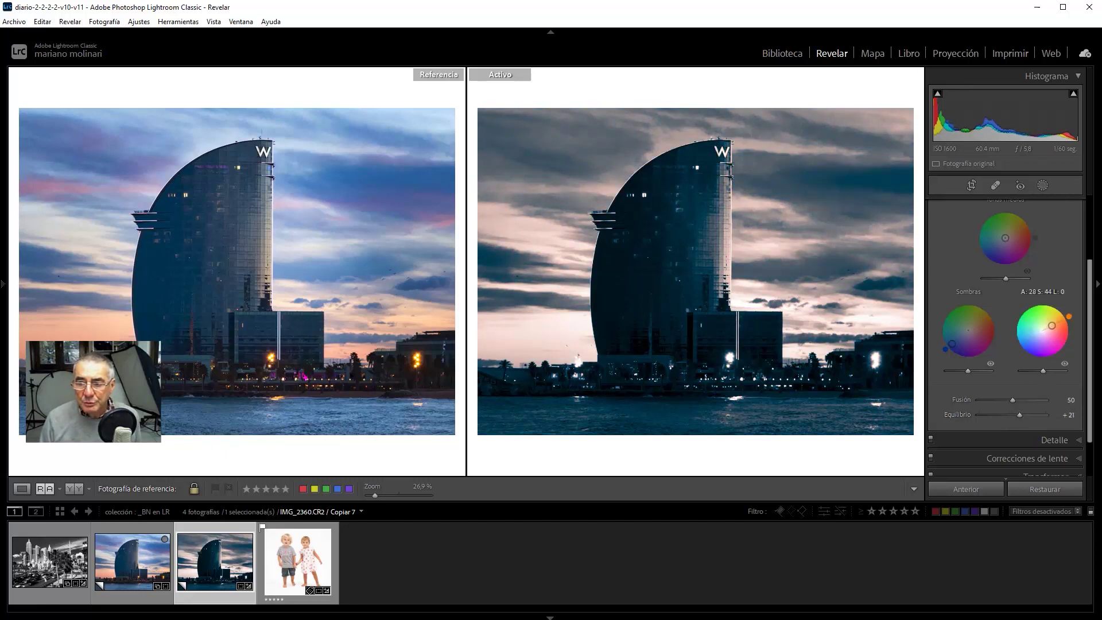
{"action": "left_click_drag", "start_coordinate": [1019, 415], "coordinate": [1014, 419]}
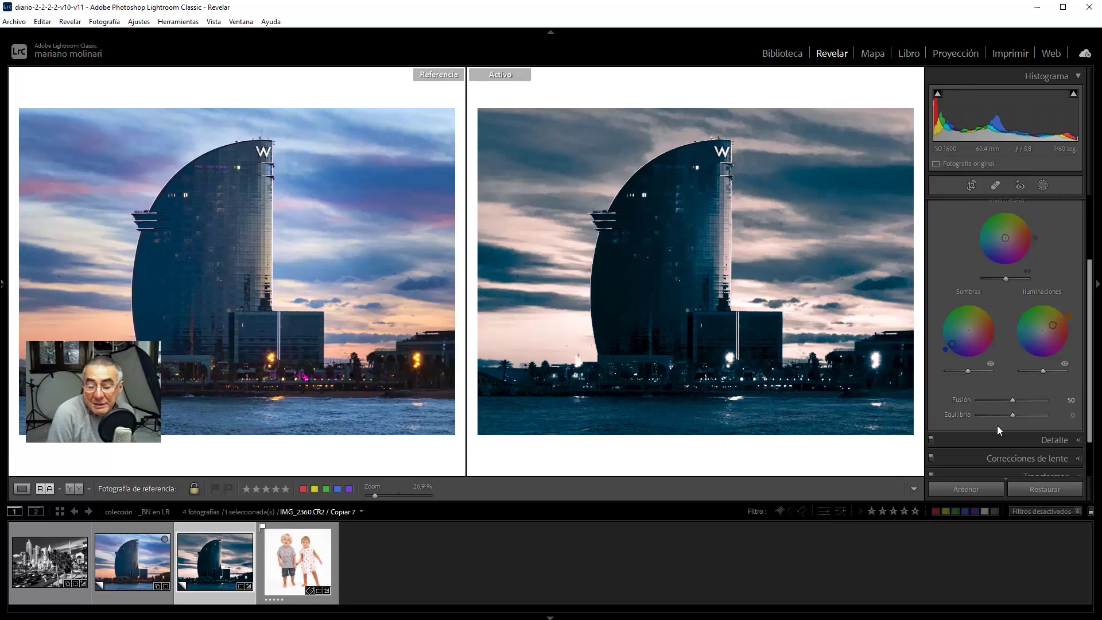
{"action": "left_click_drag", "start_coordinate": [1090, 356], "coordinate": [1090, 311]}
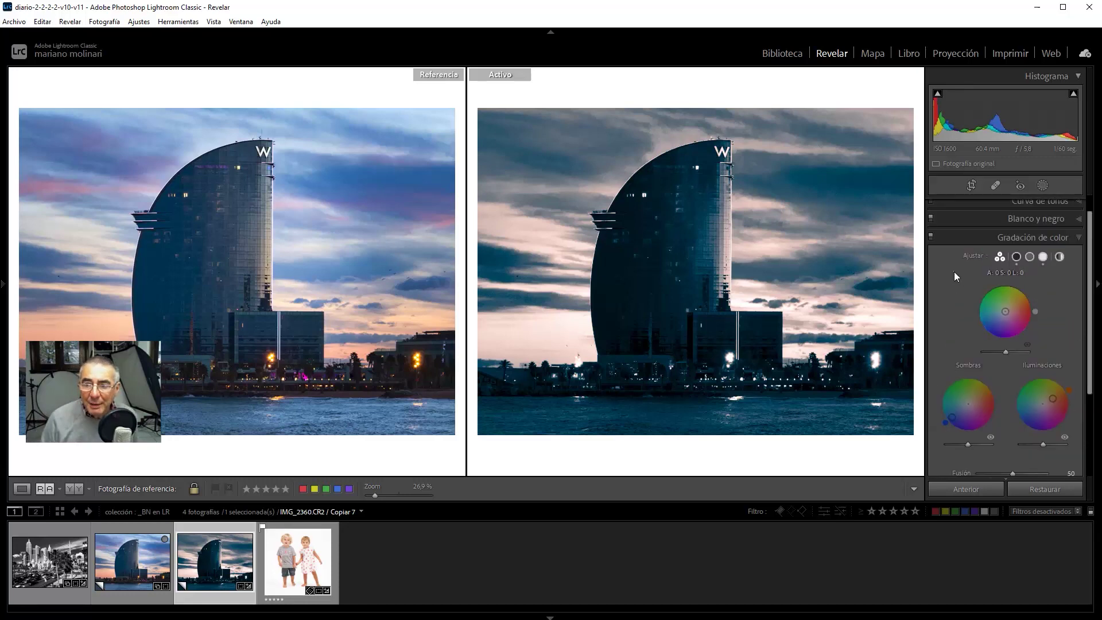
Step: Compare the hotel photo with Color Grading off and on, then move to the children photo
{"action": "left_click", "coordinate": [933, 237]}
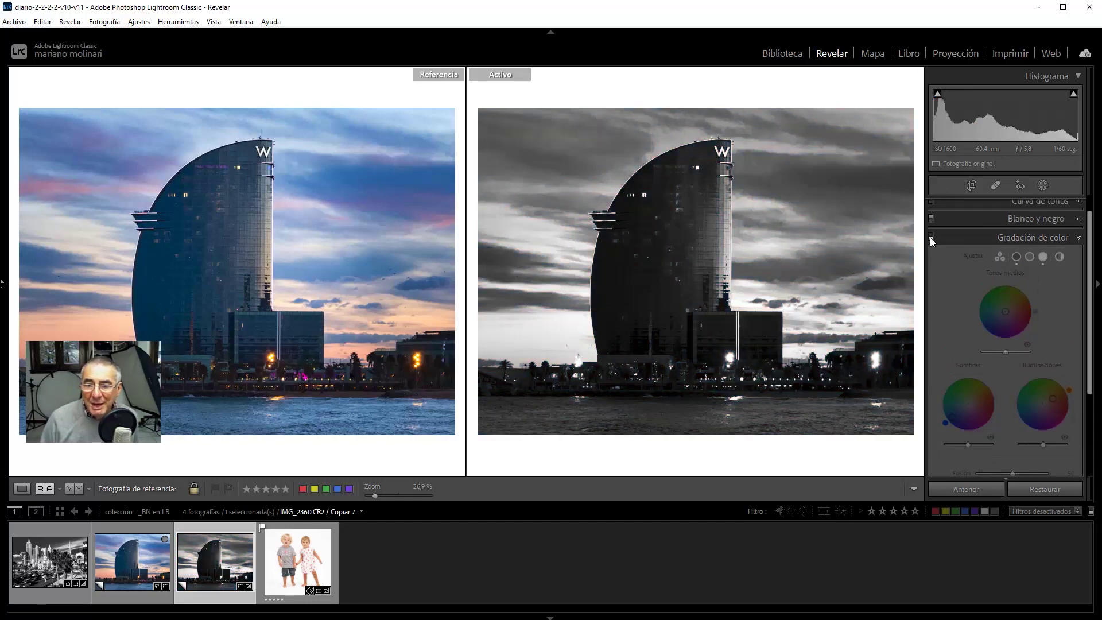
{"action": "left_click", "coordinate": [931, 237]}
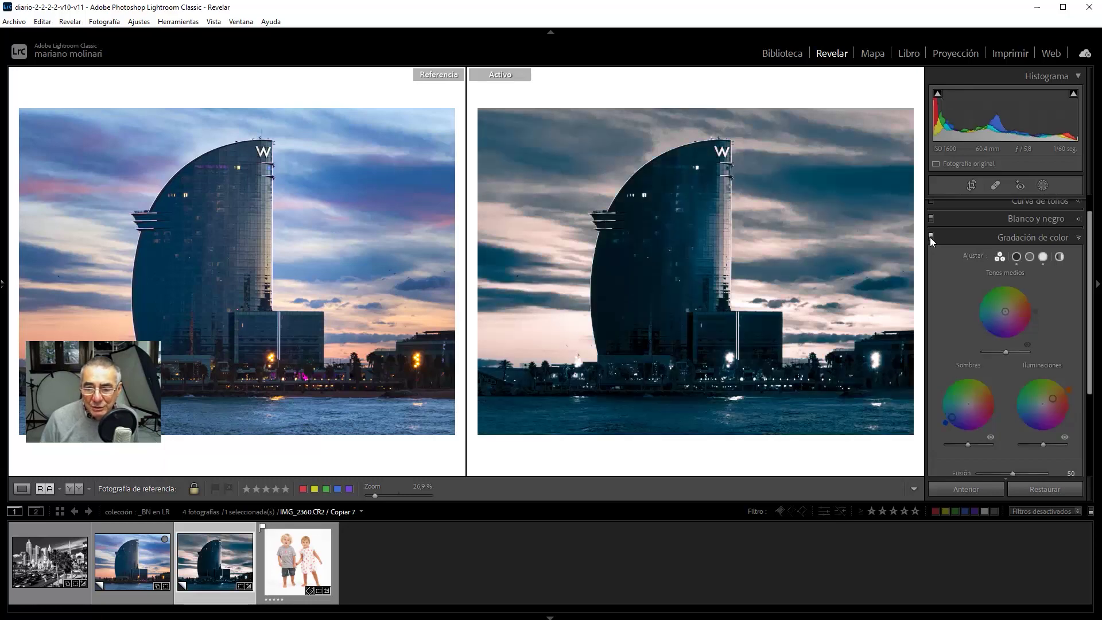
{"action": "key", "text": "Right"}
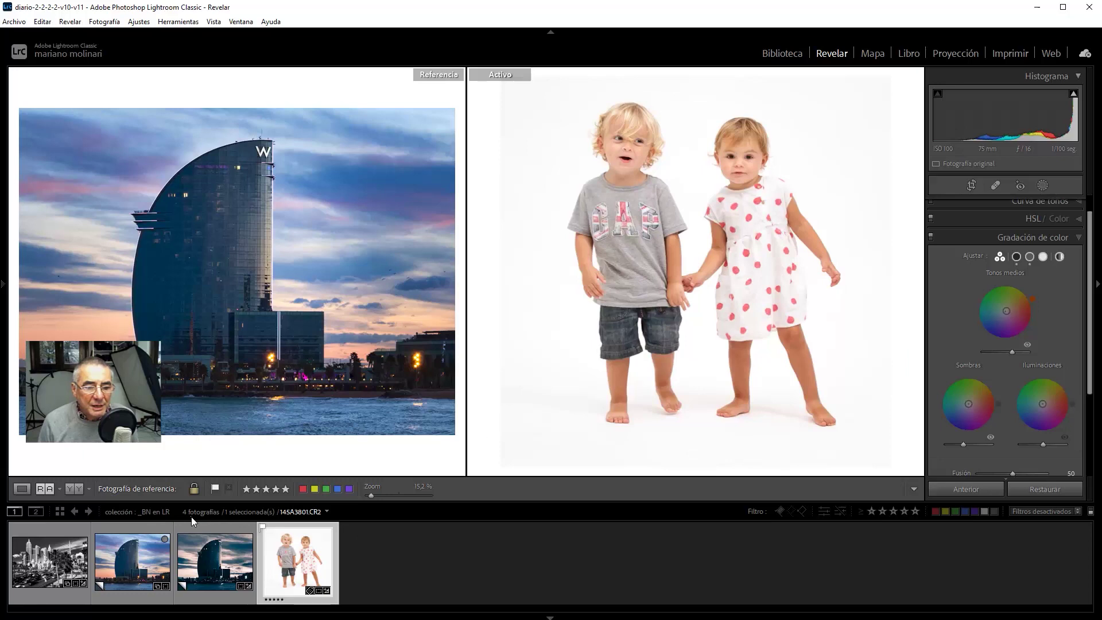
Step: Show the children photo on its own and convert it to Black & White
{"action": "left_click", "coordinate": [39, 489]}
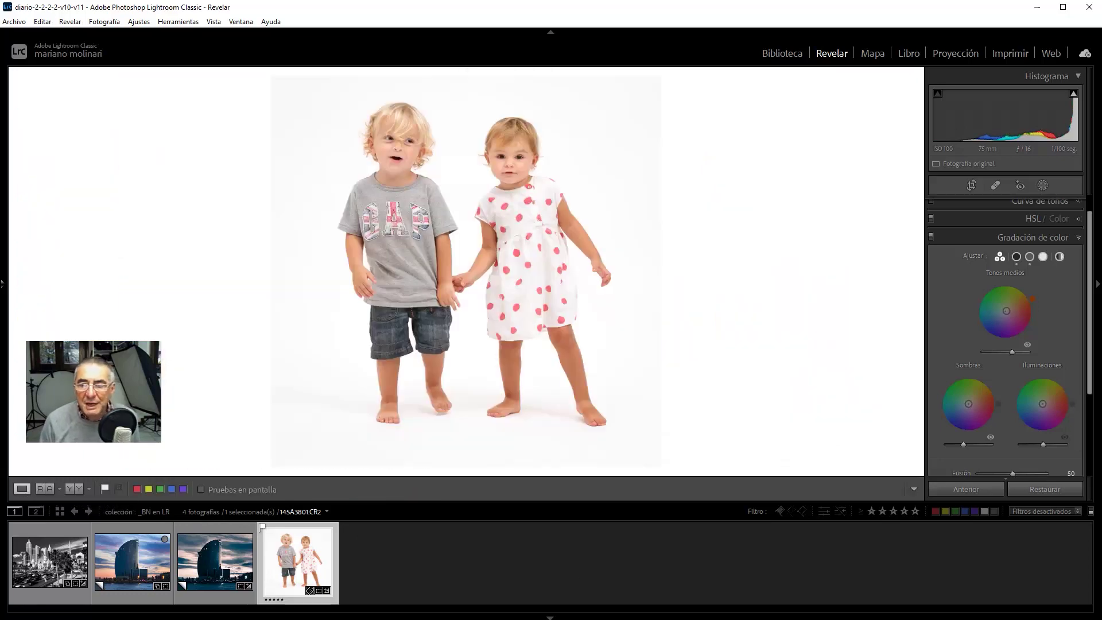
{"action": "left_click", "coordinate": [1071, 237]}
{"action": "left_click", "coordinate": [1070, 206]}
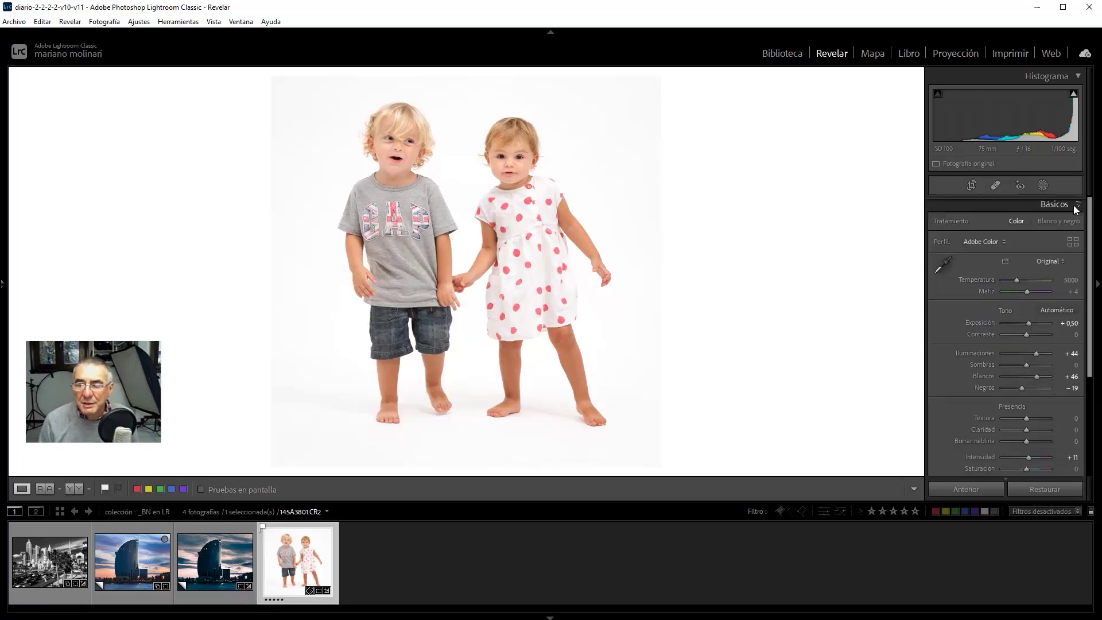
{"action": "left_click", "coordinate": [1068, 220]}
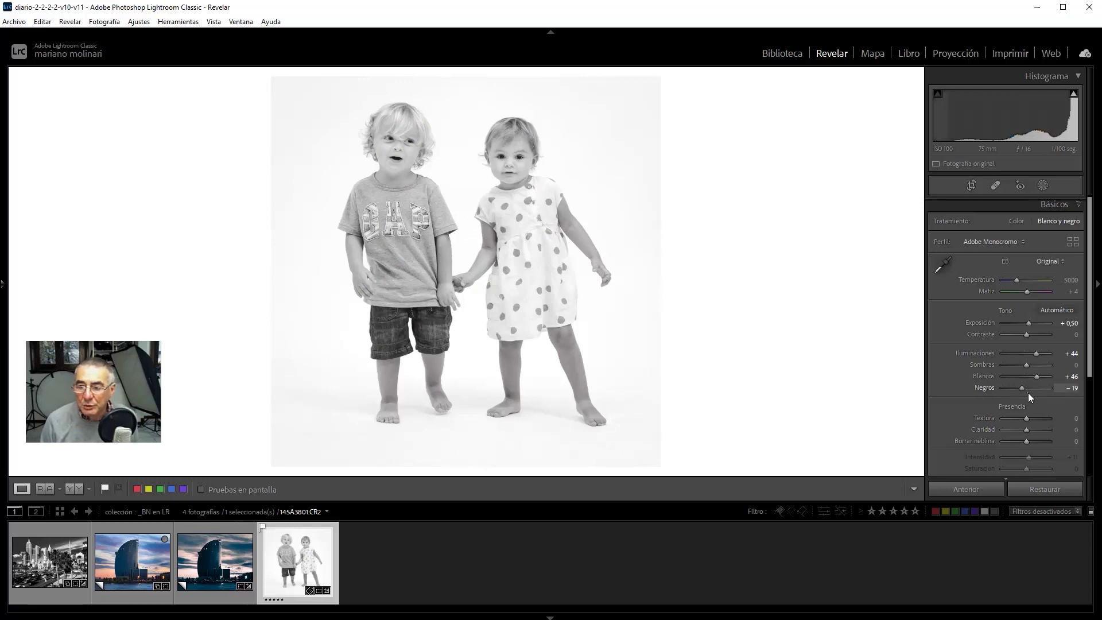
Step: Set Claridad to +19, Borrar neblina to +1 and Negros to −36
{"action": "left_click", "coordinate": [1036, 429]}
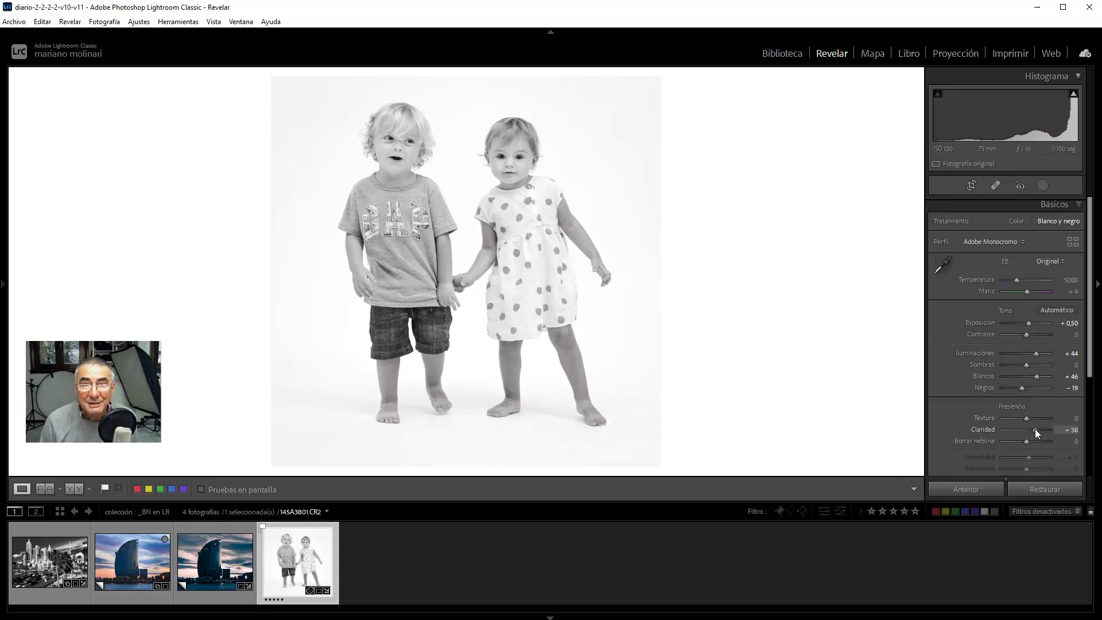
{"action": "left_click_drag", "start_coordinate": [1032, 430], "coordinate": [1029, 442]}
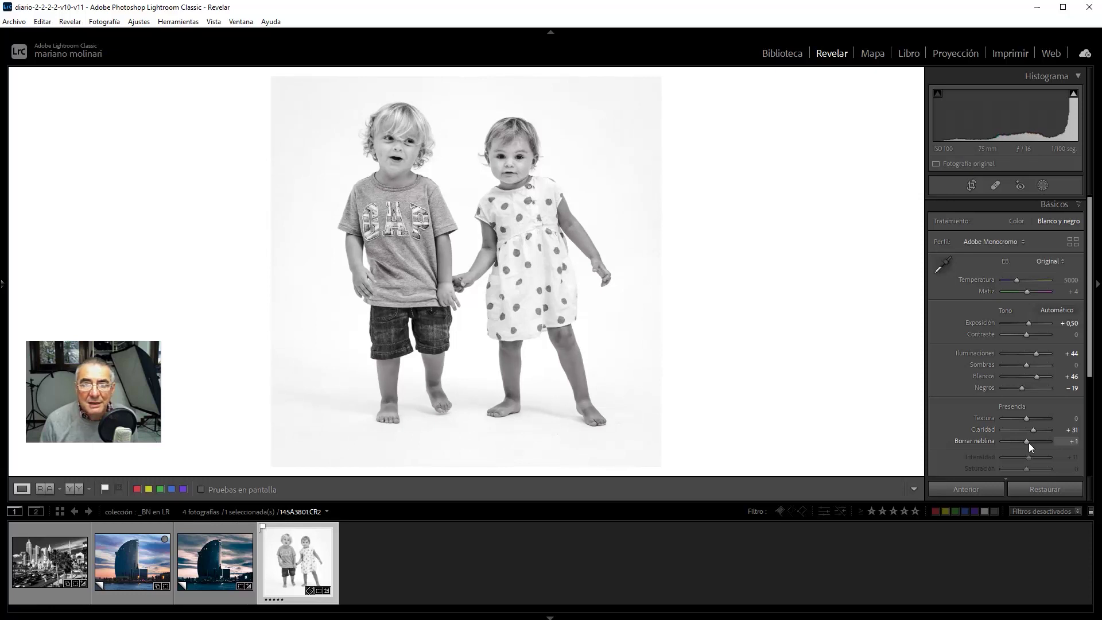
{"action": "left_click", "coordinate": [1031, 430]}
{"action": "left_click_drag", "start_coordinate": [1017, 390], "coordinate": [1018, 391]}
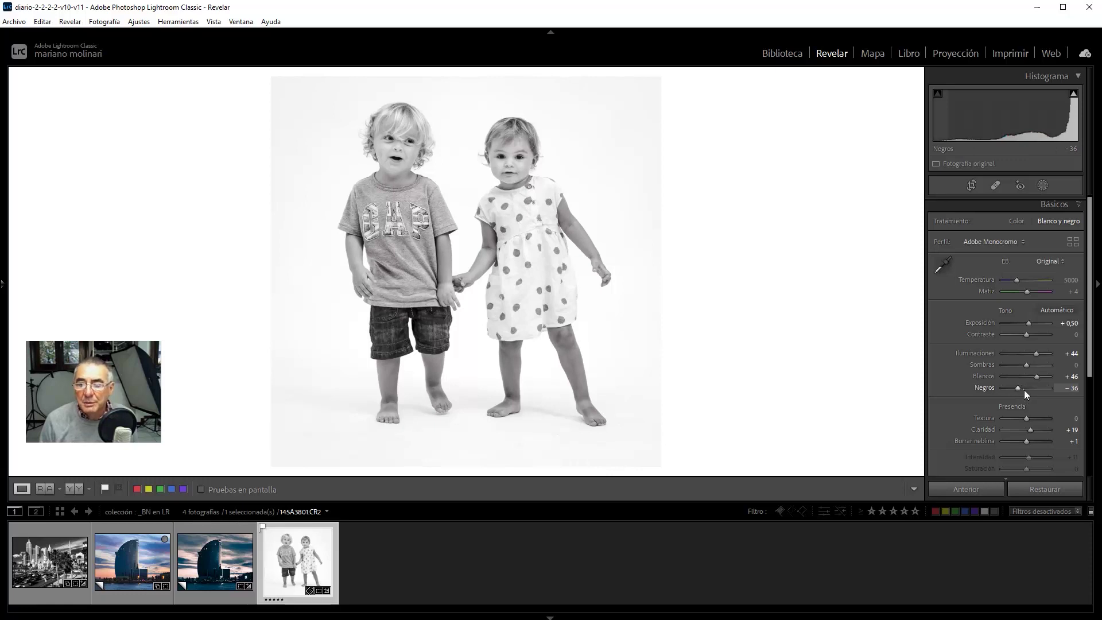
{"action": "scroll", "coordinate": [1066, 225], "scroll_direction": "down", "scroll_amount": 5}
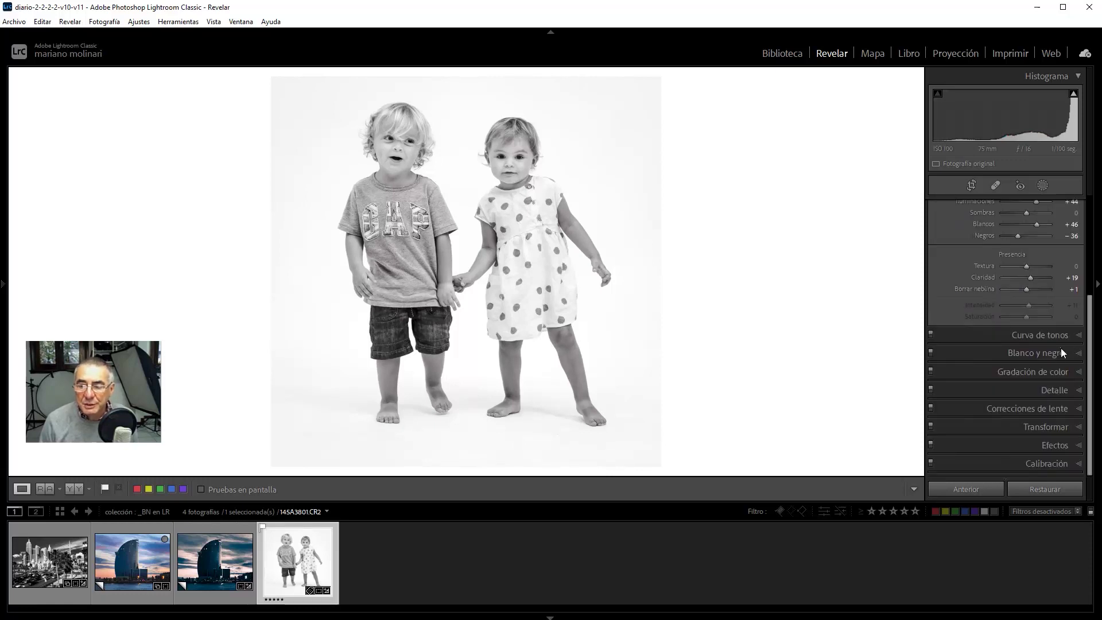
Step: Drag on the toddlers' skin with the B&W targeted adjustment tool to raise Naranja to +23
{"action": "left_click", "coordinate": [1061, 348]}
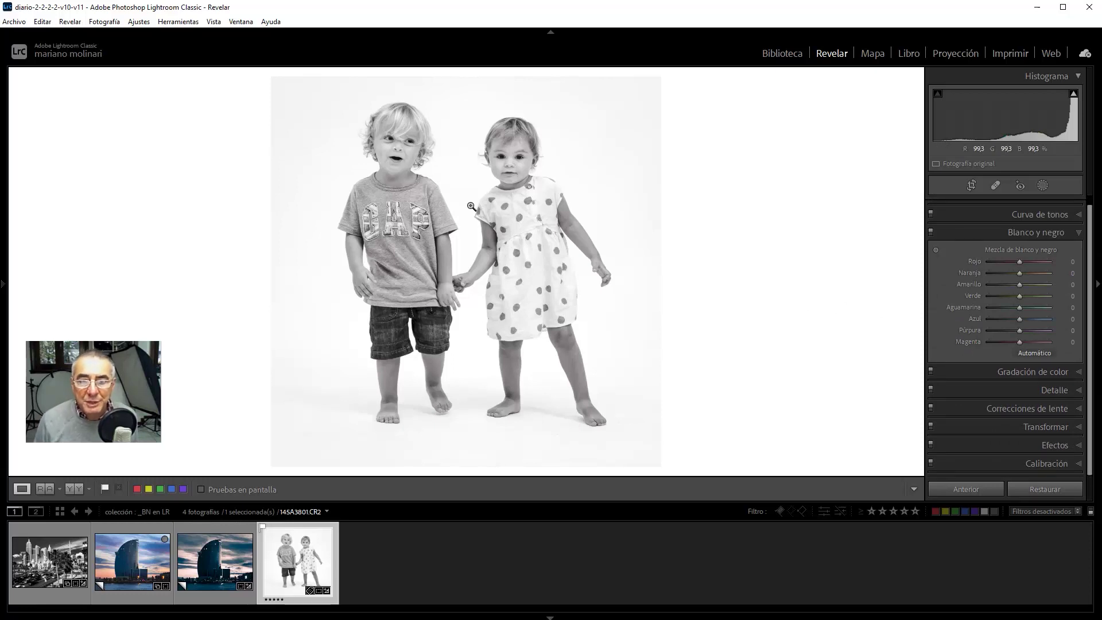
{"action": "left_click", "coordinate": [937, 250]}
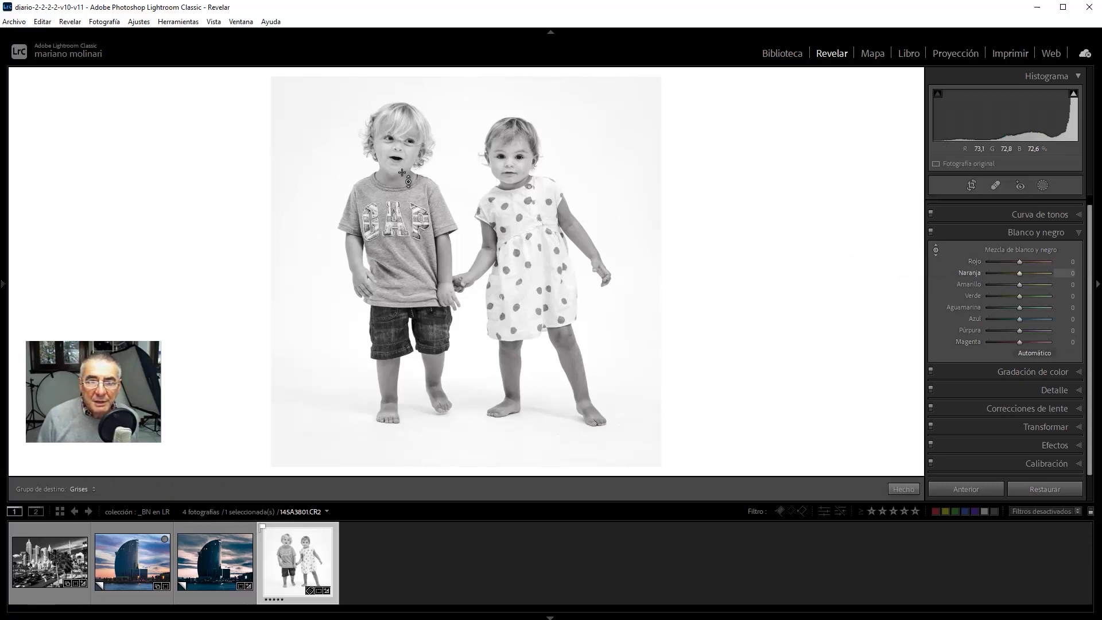
{"action": "left_click_drag", "start_coordinate": [567, 212], "coordinate": [567, 194]}
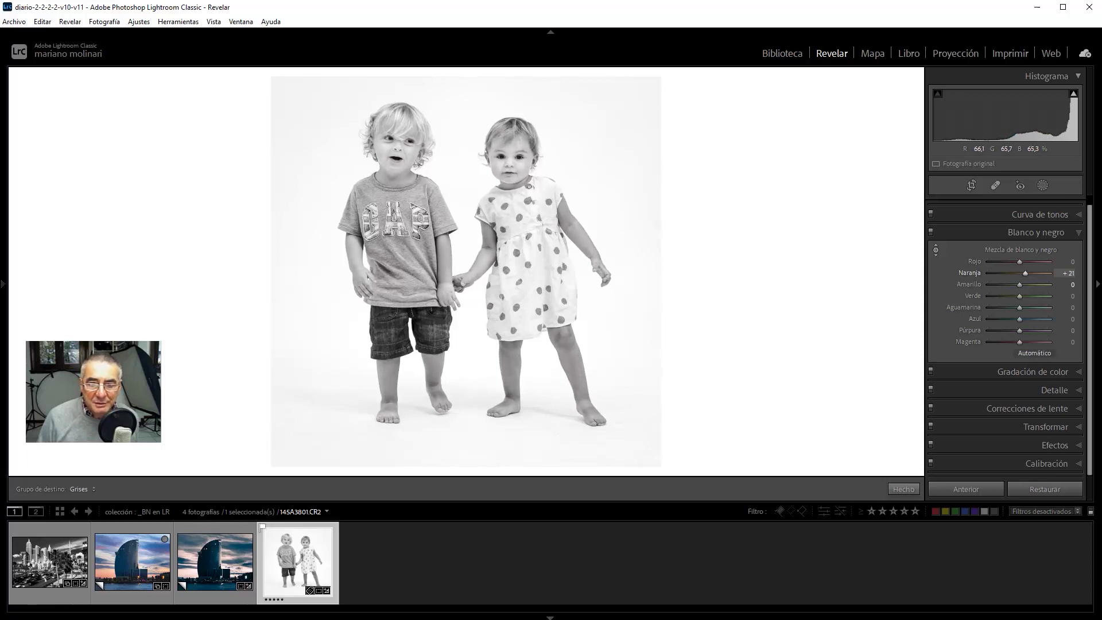
{"action": "left_click_drag", "start_coordinate": [567, 194], "coordinate": [567, 192]}
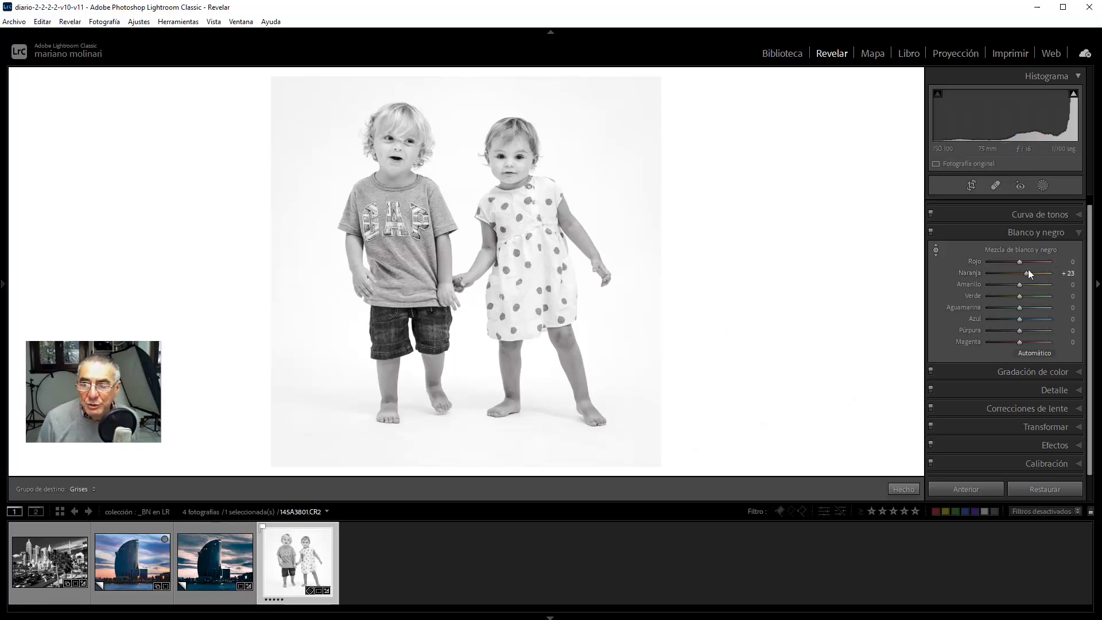
{"action": "left_click", "coordinate": [1079, 236]}
{"action": "left_click", "coordinate": [1073, 205]}
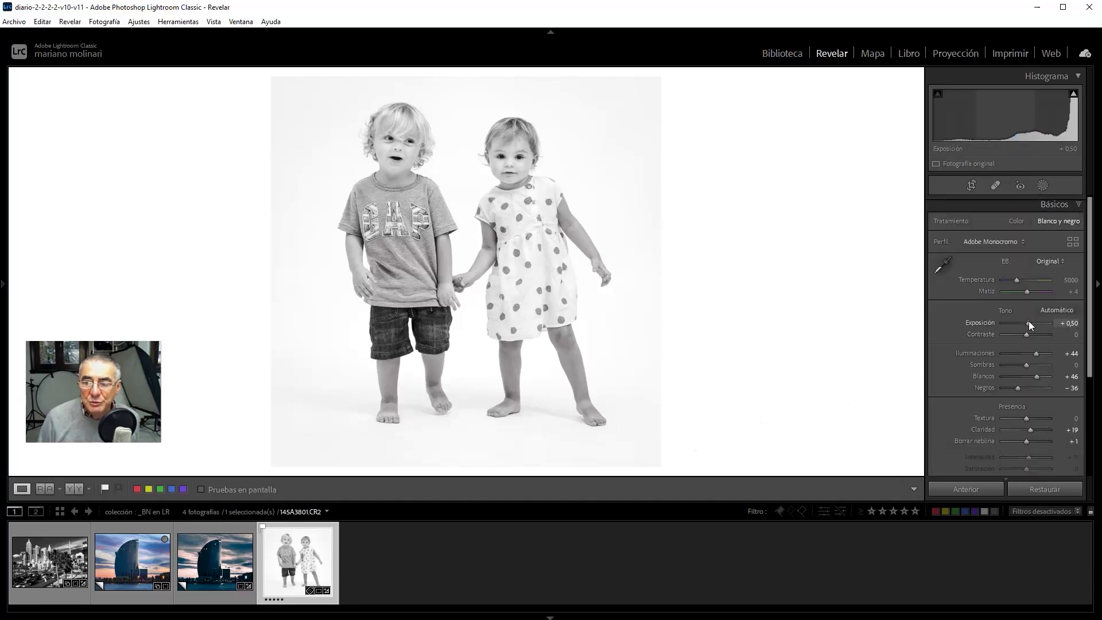
Step: Nudge Exposure down from +0,50 to +0,40
{"action": "key", "text": "Down"}
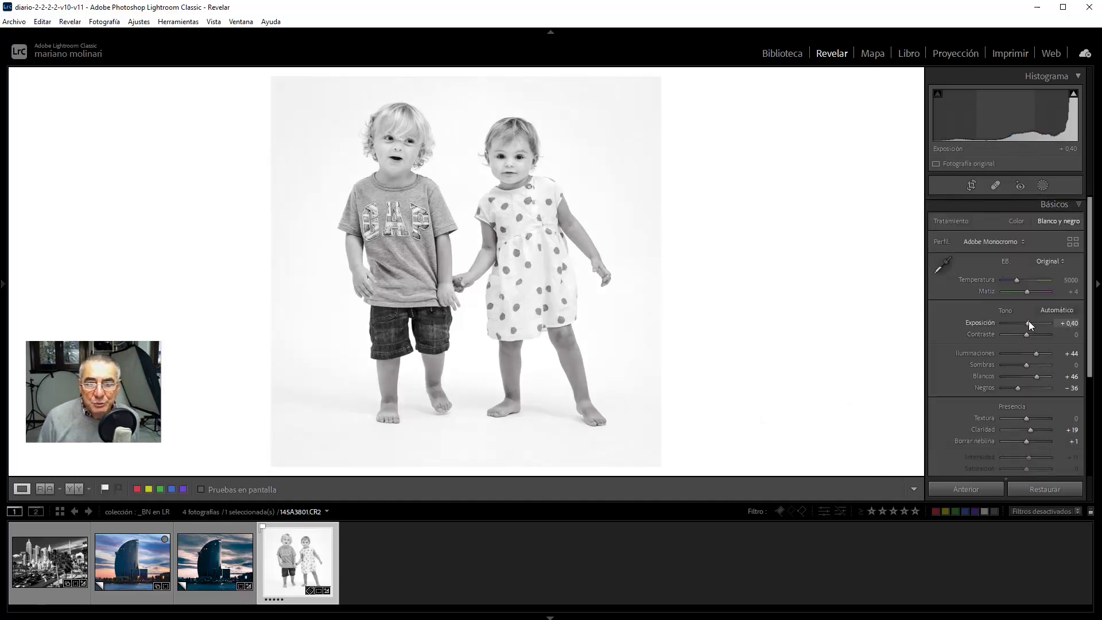